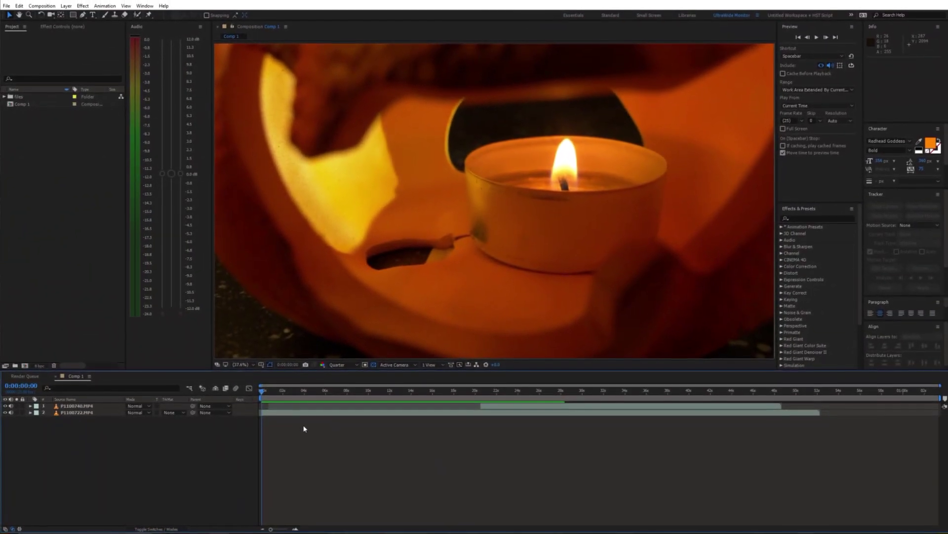
Step: At about 23 seconds, rotate the green-screen clip P1100740.MP4 by 90 degrees and scale it down to about 68%
drag(266, 390, 518, 386)
click(512, 403)
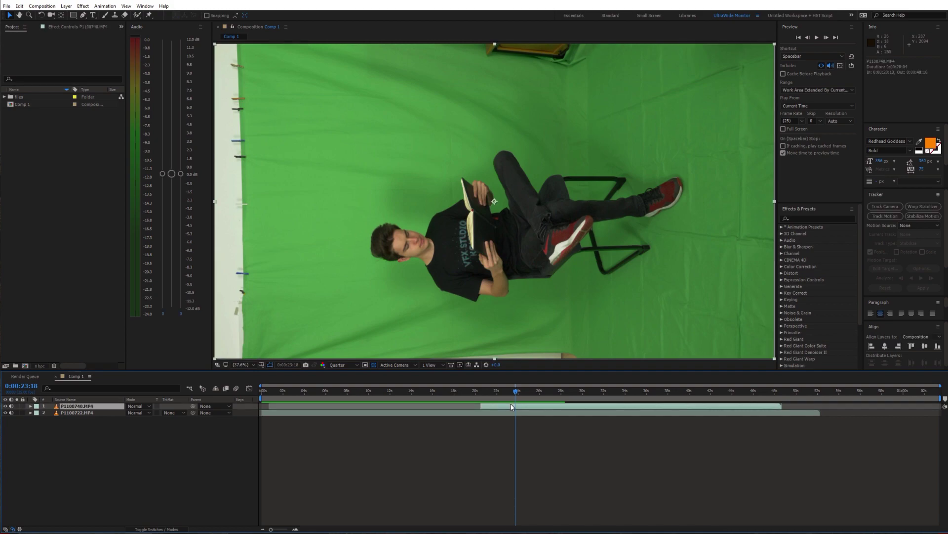
key(r)
click(137, 412)
click(139, 412)
text(90)
key(Return)
key(s)
drag(138, 412, 124, 412)
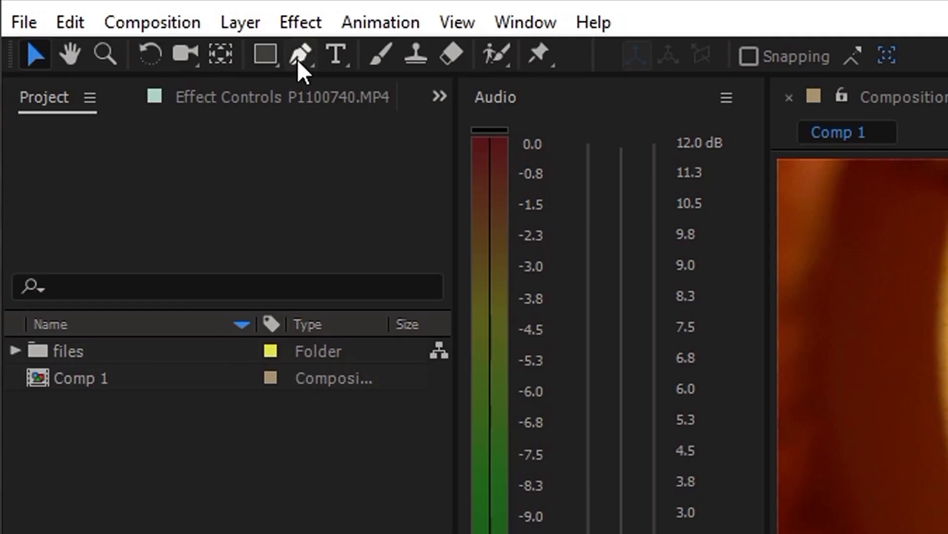
Step: Draw a closed Pen tool mask loosely around the seated man and his chair on the green-screen clip
click(299, 55)
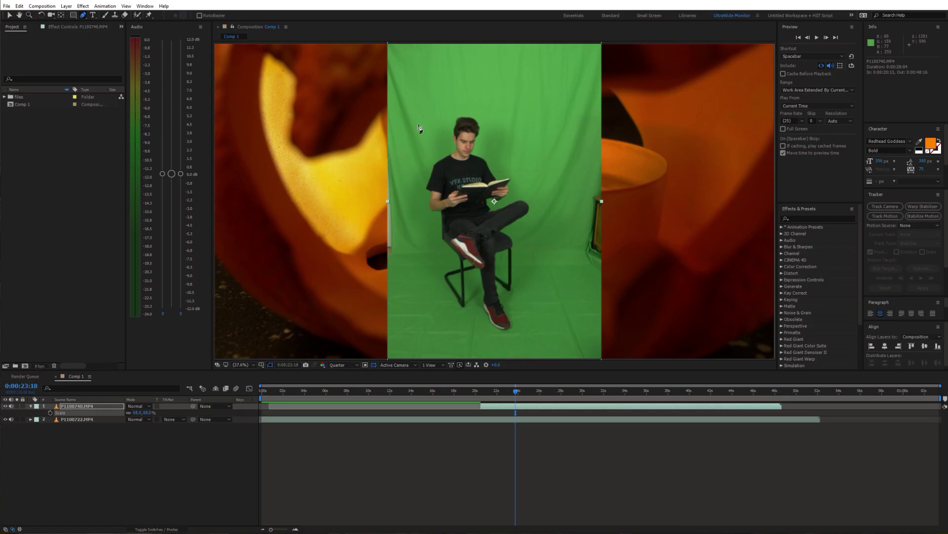
click(410, 100)
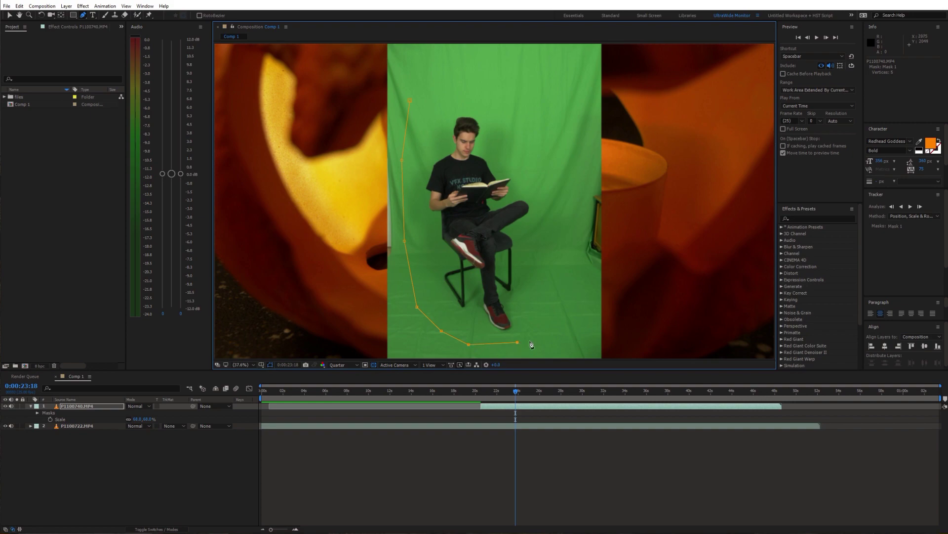
click(410, 101)
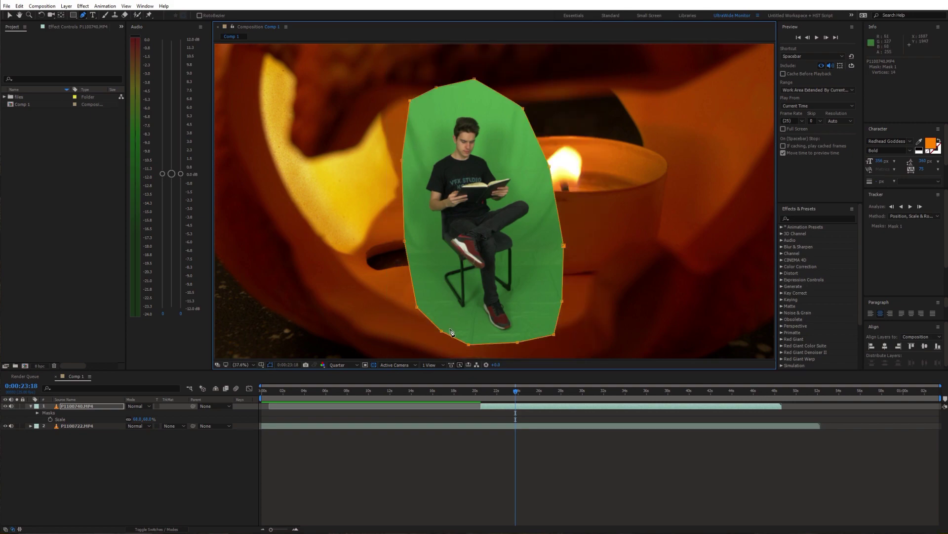
Step: Apply the Keylight (1.2) effect to the masked clip and sample the green backdrop as its Screen Colour
click(815, 218)
text(key)
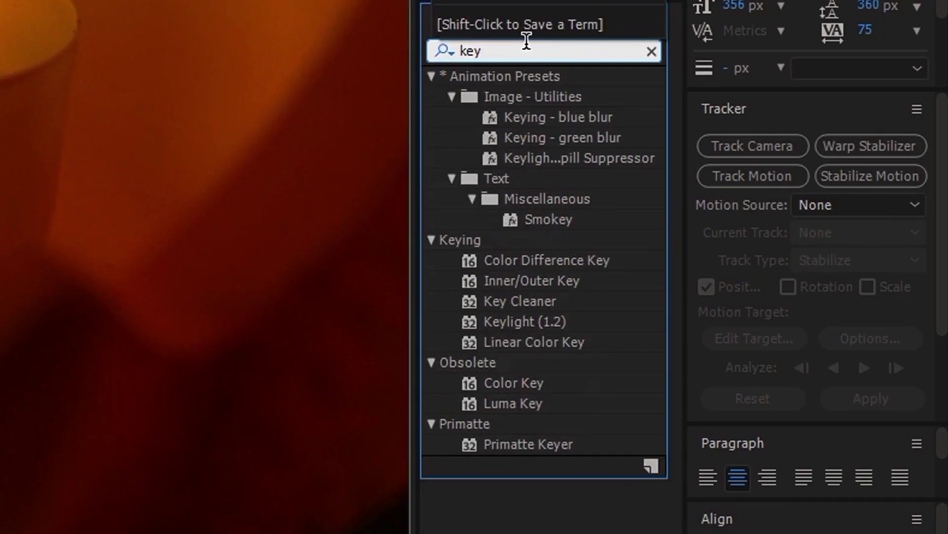
drag(507, 320, 218, 502)
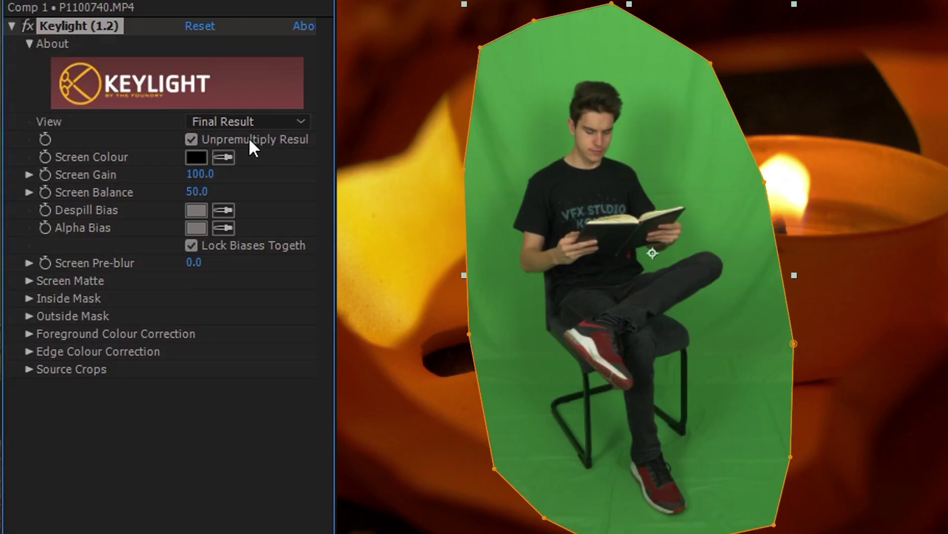
click(224, 157)
click(624, 59)
Step: In Keylight's Screen Matte view, set Clip Black to 53 and Clip White to 57, and switch the view to Intermediate Result
click(251, 122)
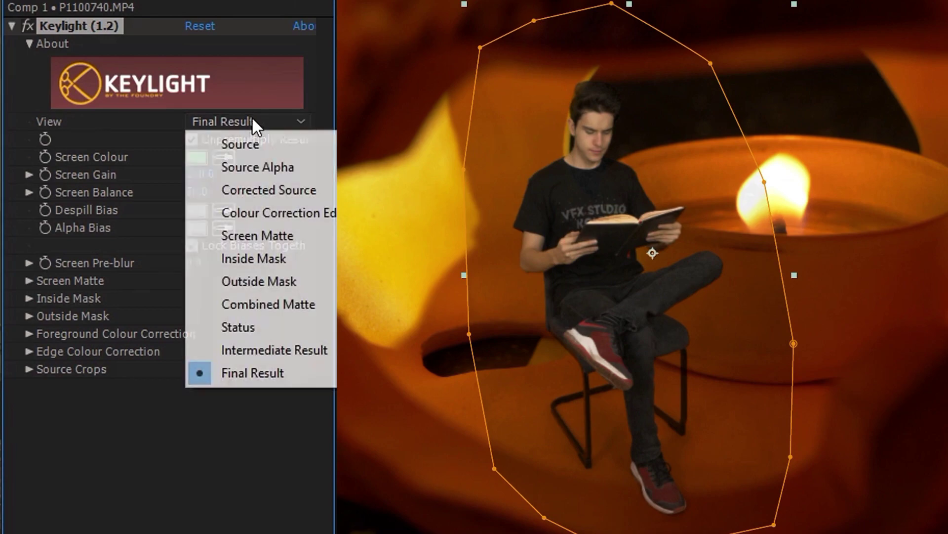
click(233, 237)
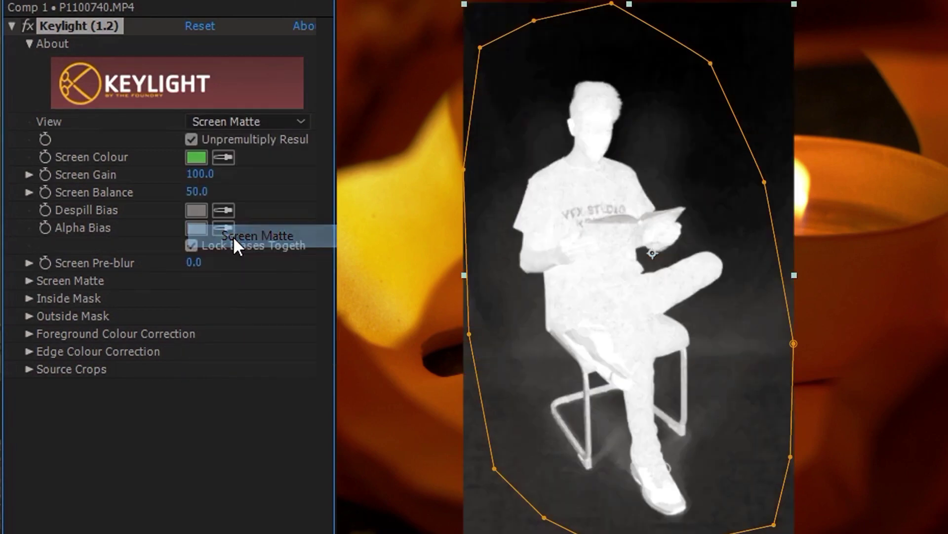
click(29, 280)
drag(191, 303, 170, 319)
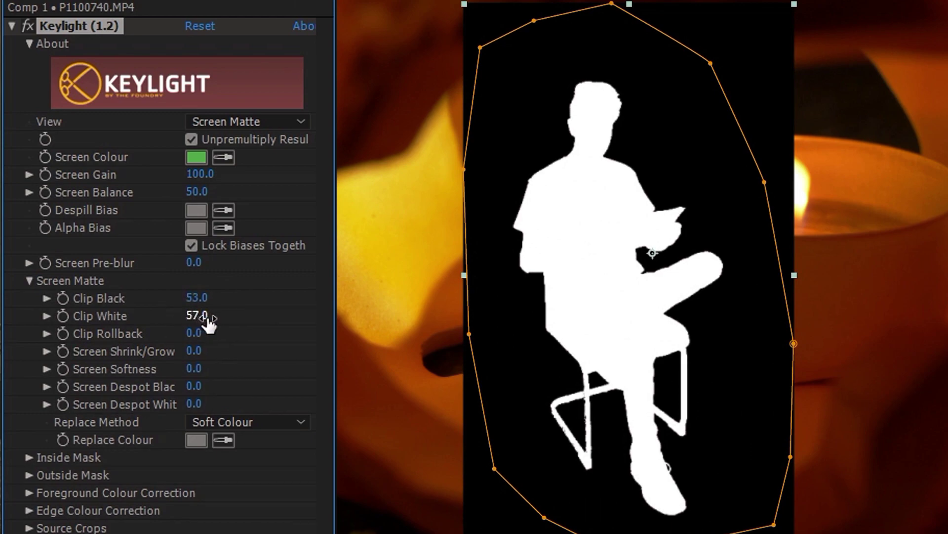
click(287, 121)
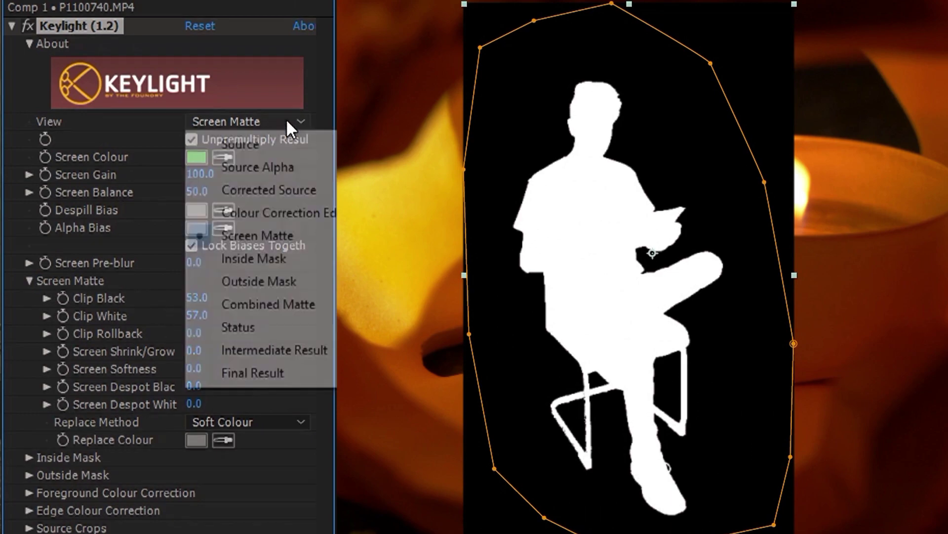
click(287, 349)
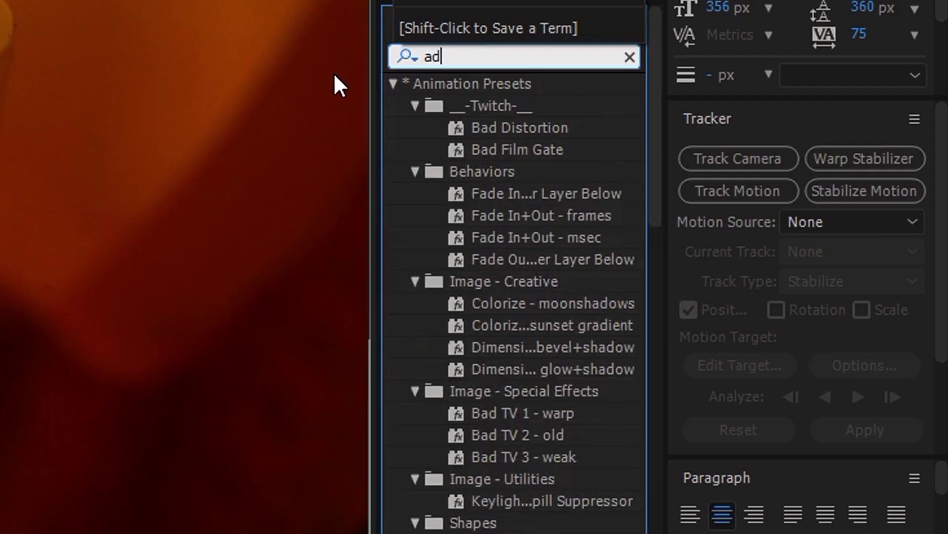
Step: Apply Advanced Spill Suppressor to the keyed clip and move the man onto the pumpkin floor beside the candle
text(va)
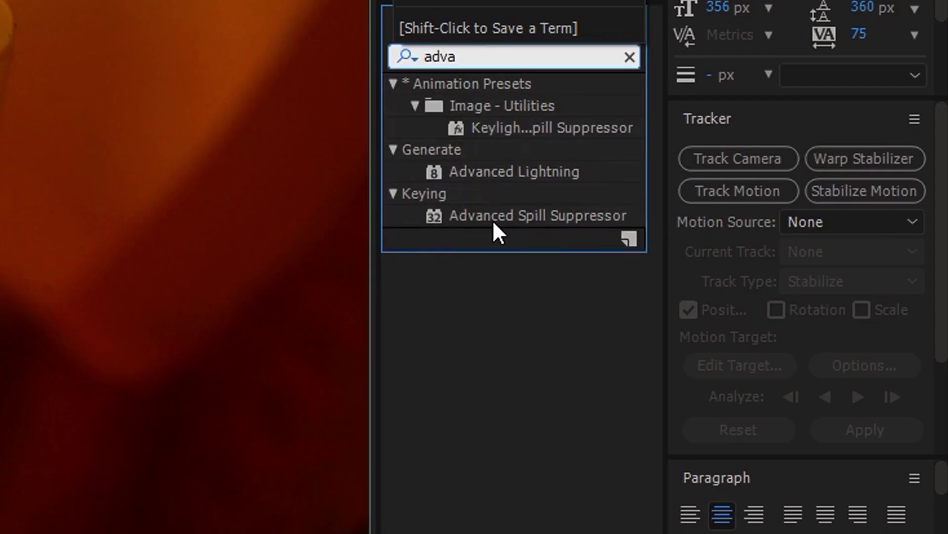
drag(495, 221, 49, 245)
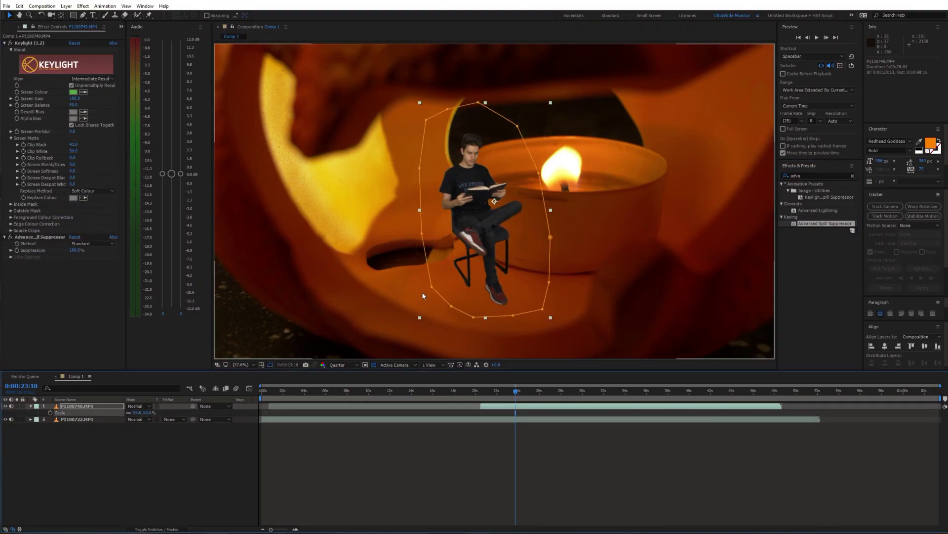
mouse_move(484, 238)
mouse_down()
mouse_move(478, 253)
mouse_move(470, 249)
mouse_up()
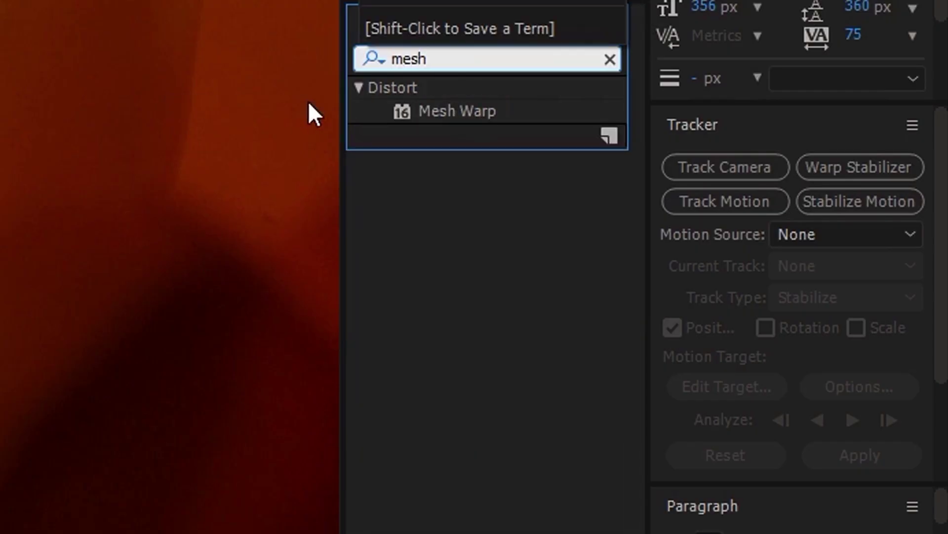
Step: Apply Mesh Warp to the man's clip and bend its grid around the front foot and chair legs to fit the pumpkin floor
click(436, 117)
double_click(435, 116)
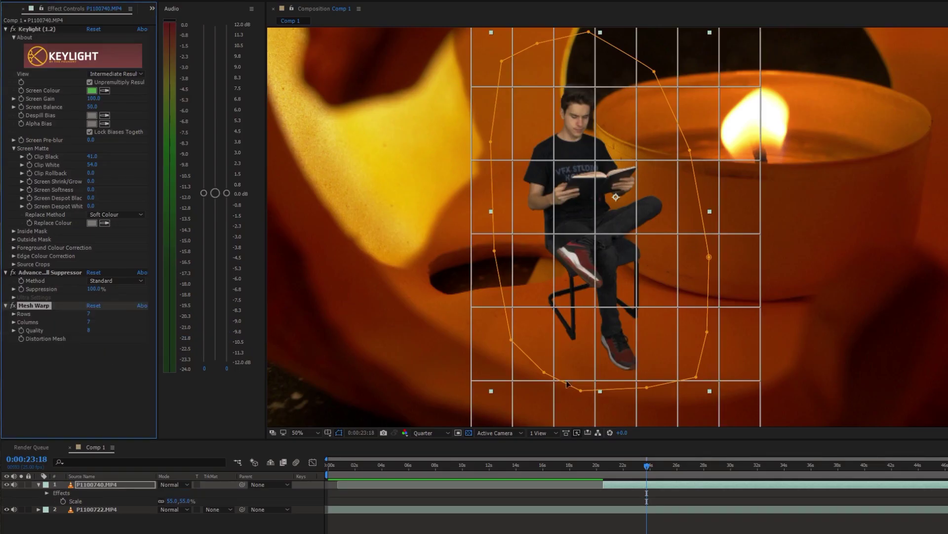
drag(595, 380, 637, 368)
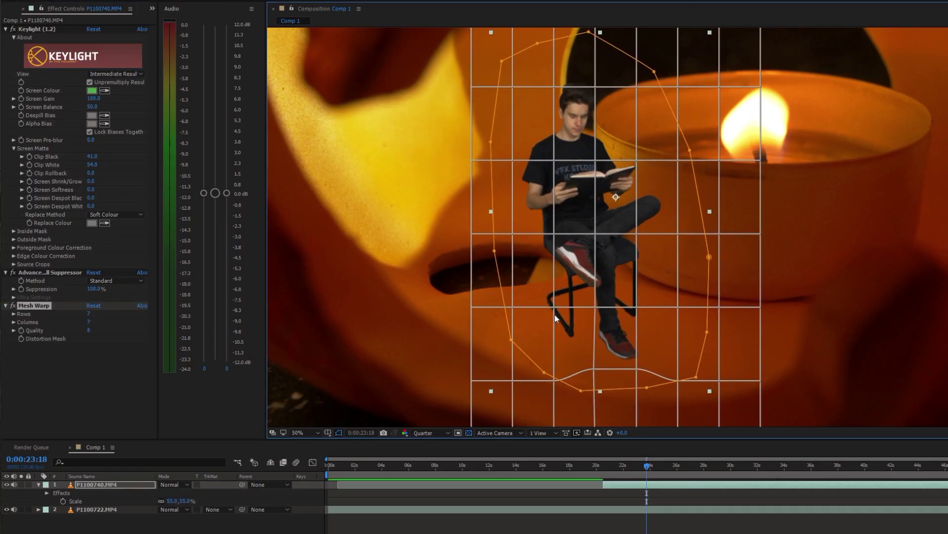
drag(554, 307, 542, 282)
scroll(621, 257, down, 2)
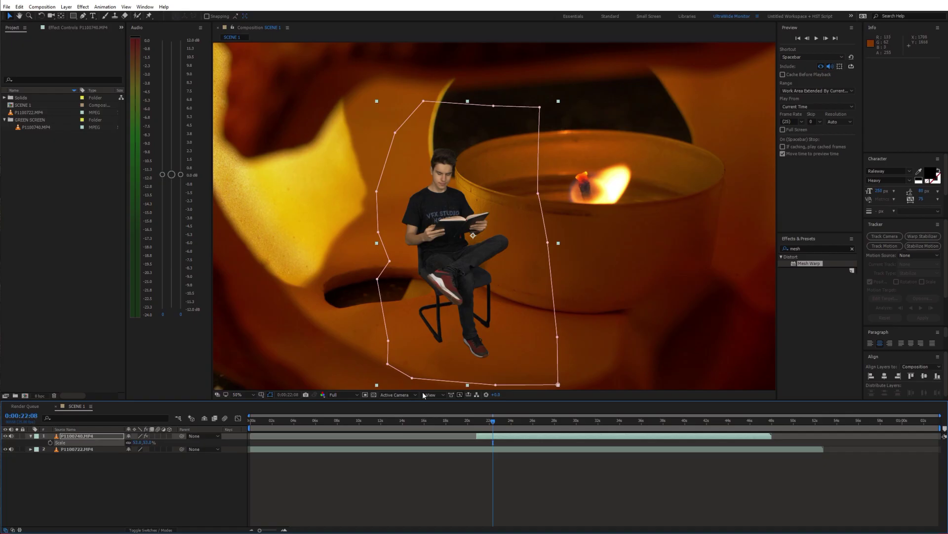
Step: Create a 3840 × 2160 px black solid, place it directly below the P1100740.MP4 layer and hide it
click(464, 502)
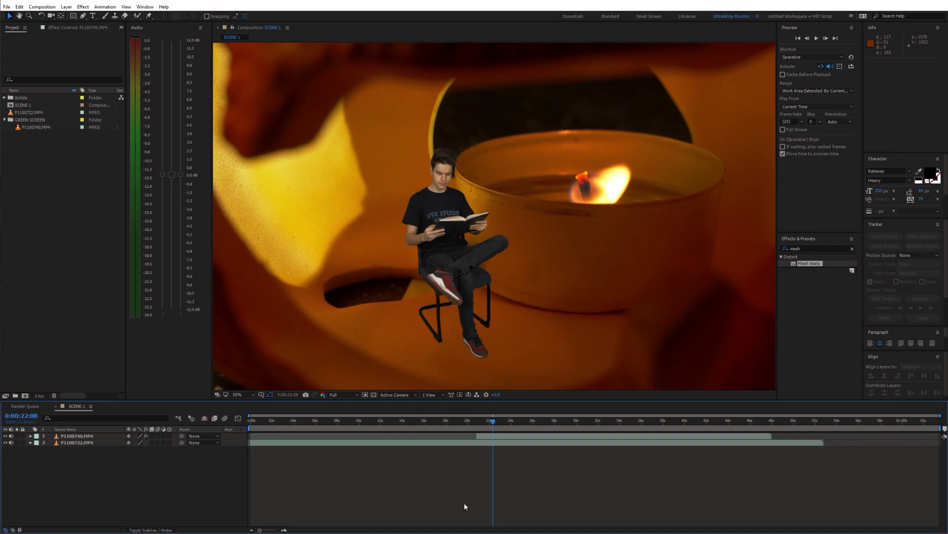
right_click(411, 475)
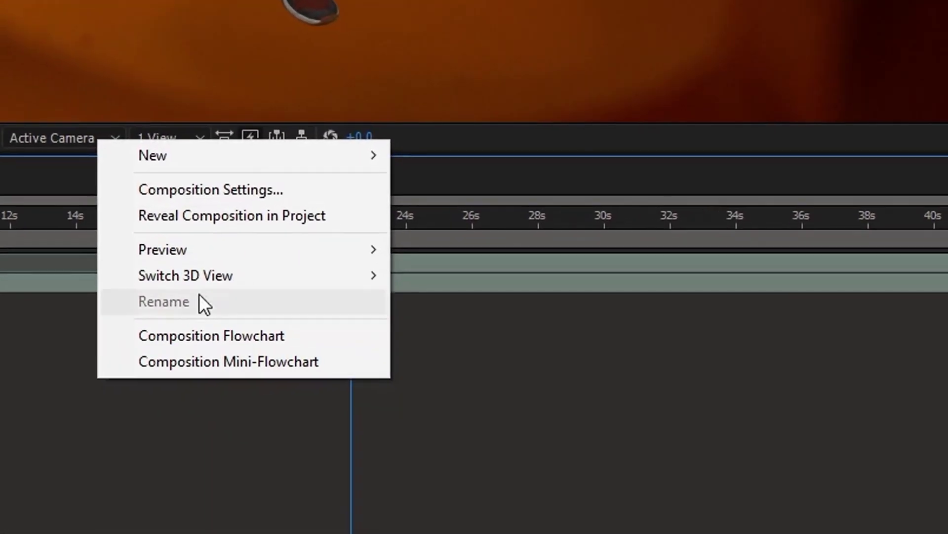
mouse_move(316, 146)
click(471, 201)
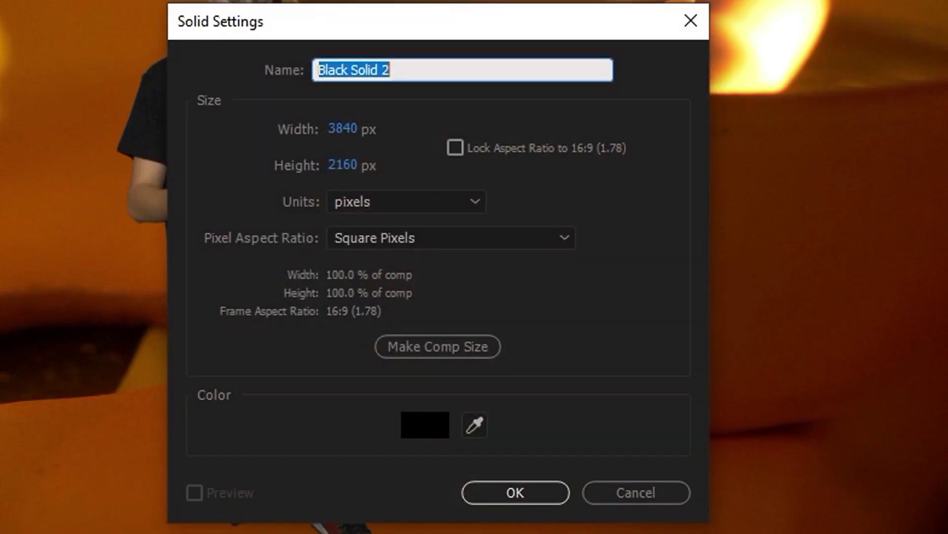
click(496, 499)
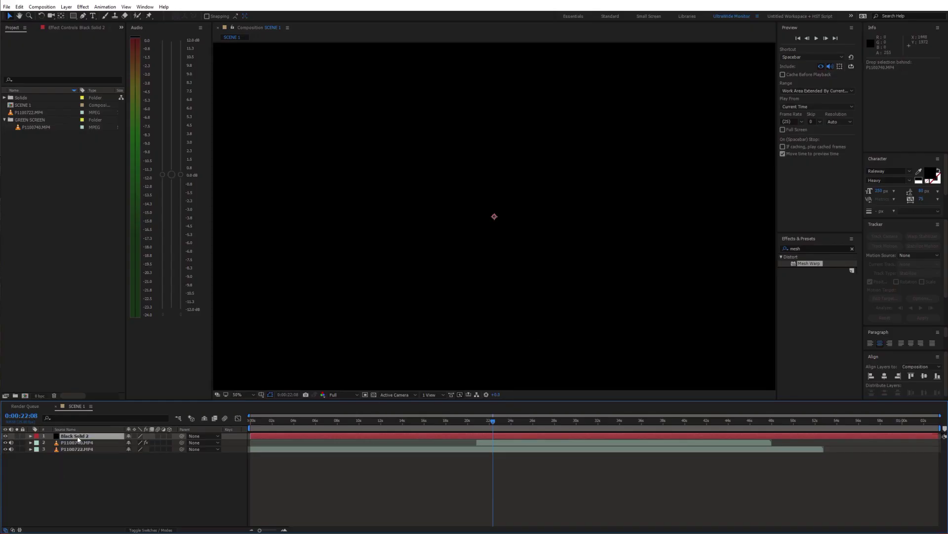
drag(77, 440, 78, 444)
click(6, 442)
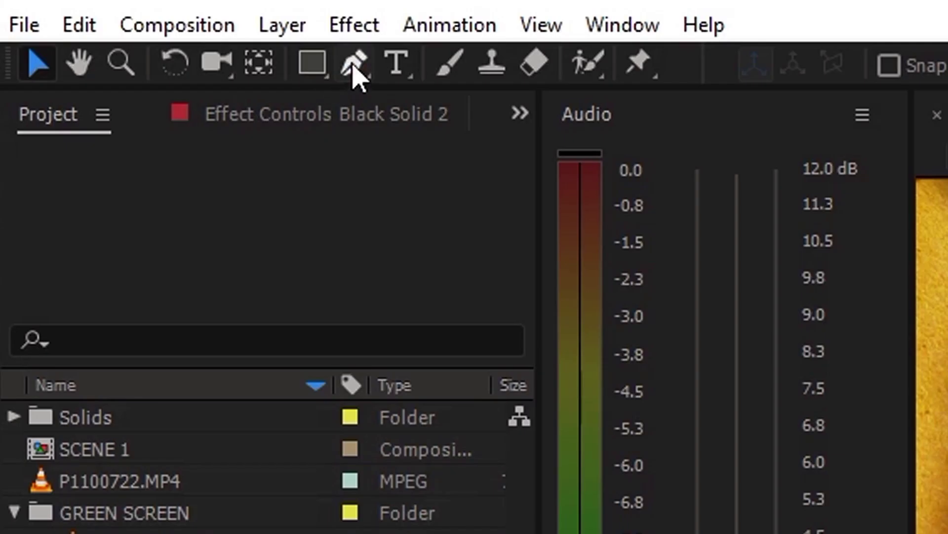
Step: Draw a Pen tool mask on the black solid outlining the shadow area around the chair legs
click(83, 16)
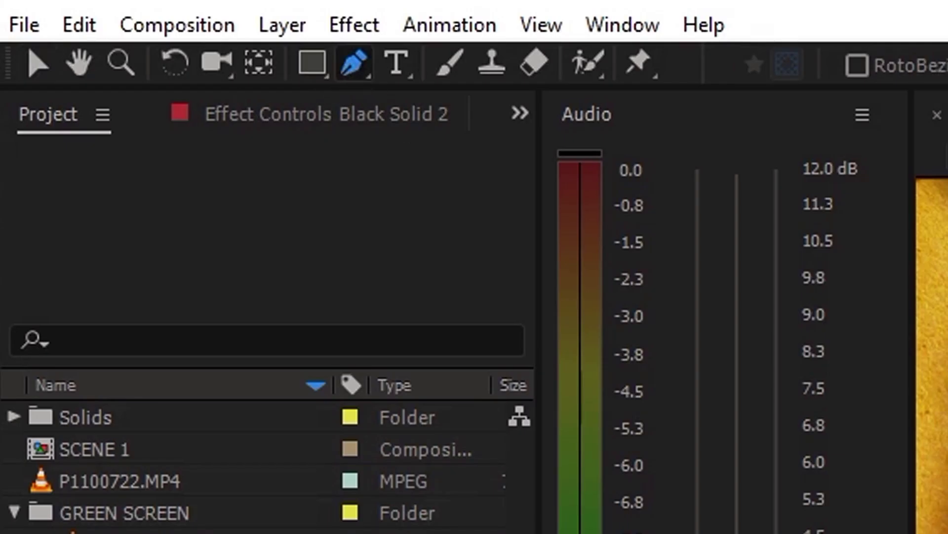
click(418, 337)
click(410, 309)
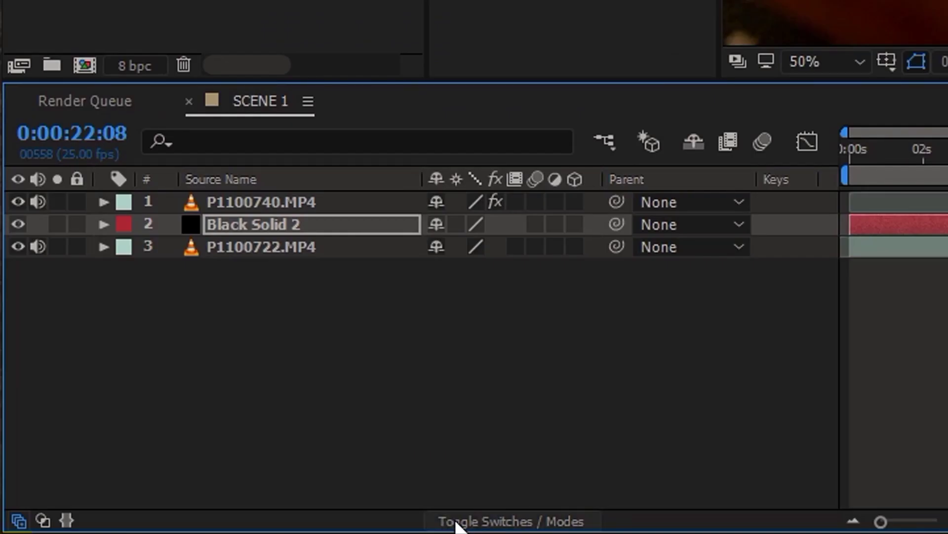
Step: Set the black solid's blending mode to Overlay
click(455, 522)
click(474, 225)
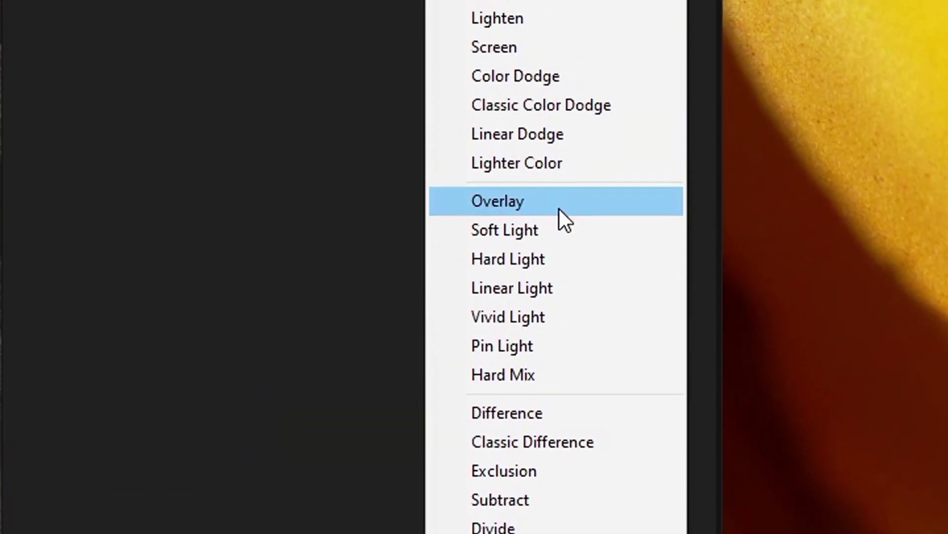
click(559, 210)
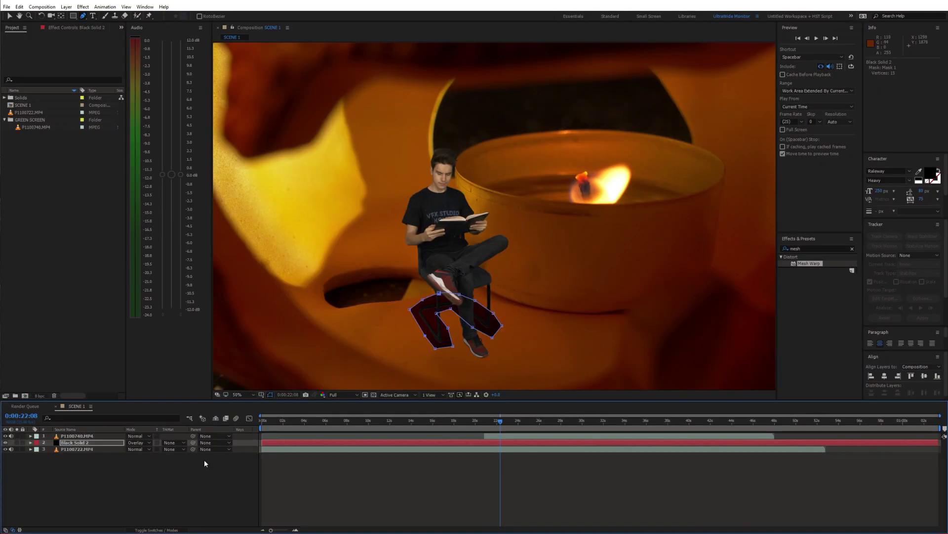
Step: Set the black solid's Mask Feather to 155 pixels to soften the chair shadow, and deselect the layer
key(t)
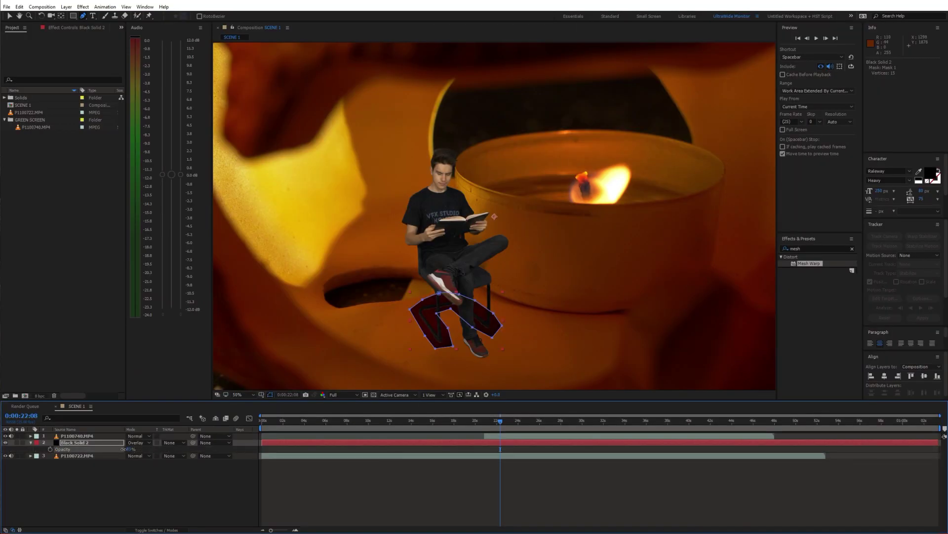
key(m)
key(m)
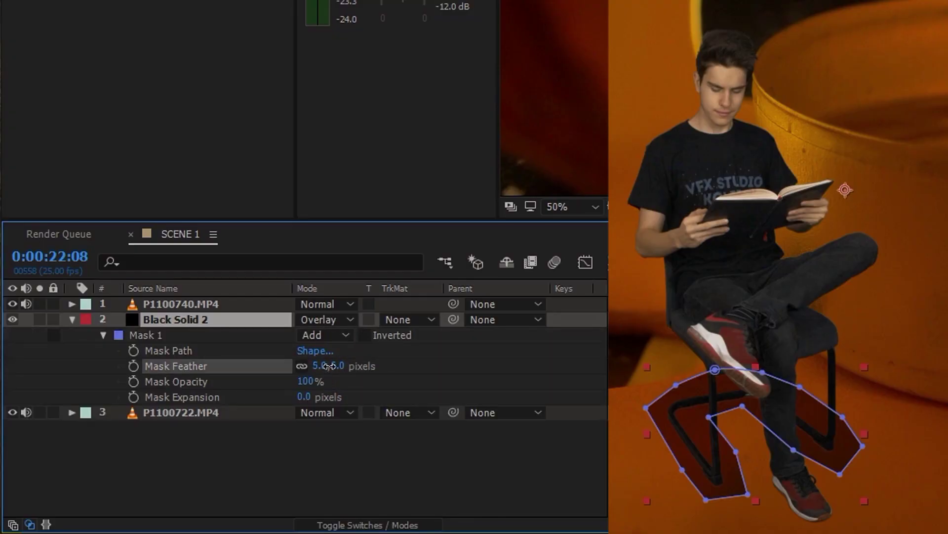
drag(378, 360, 404, 356)
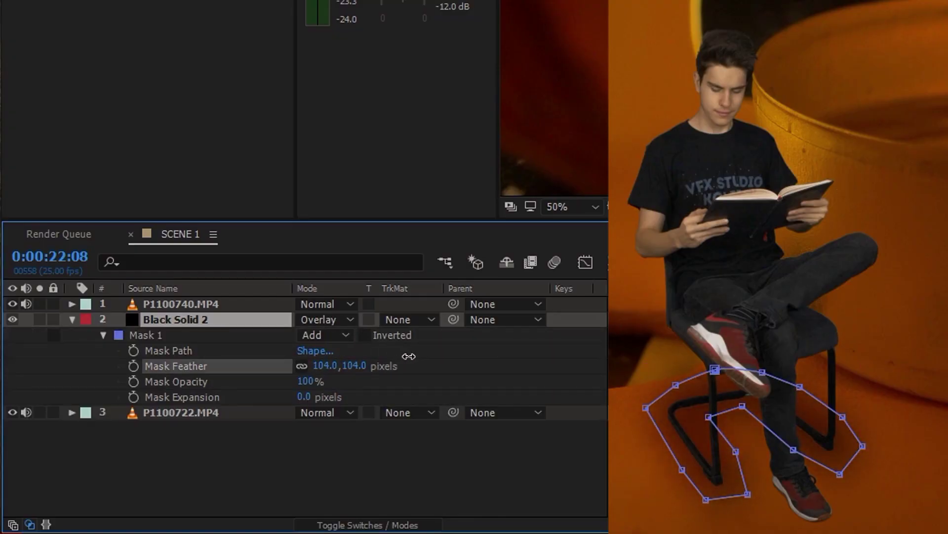
drag(450, 353, 453, 353)
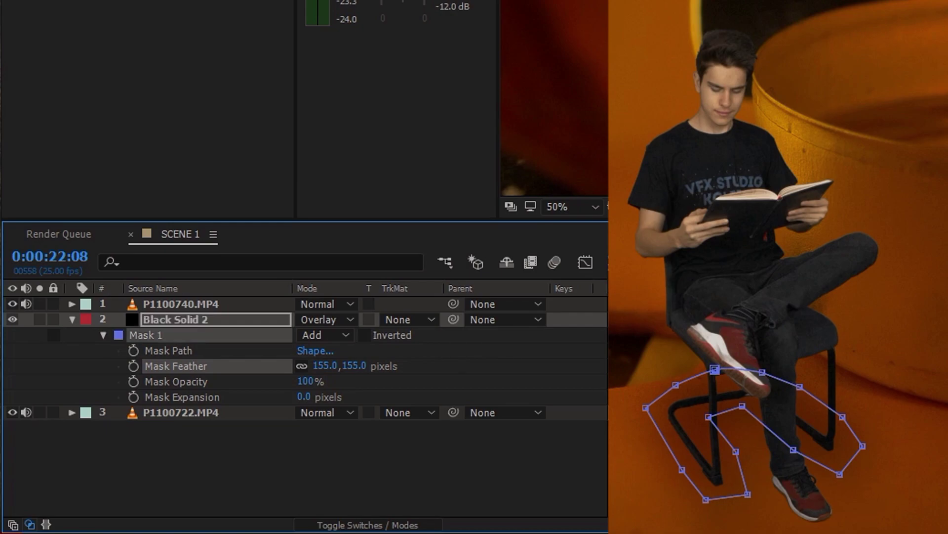
key(ctrl+shift+a)
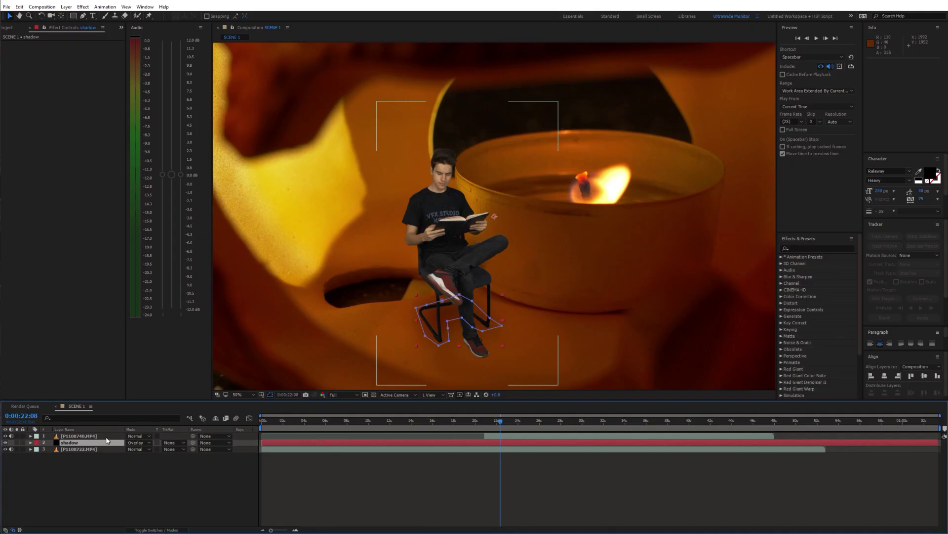
Step: On the shadow 2 layer, shape a feathered mask around the front shoe with -7 pixels expansion, and duplicate the layer for a third shadow
click(509, 346)
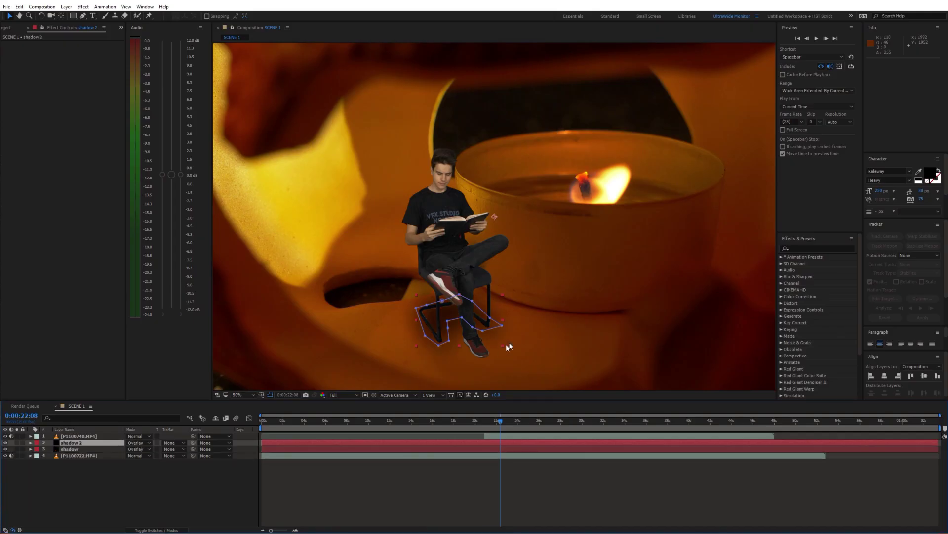
drag(481, 346, 472, 326)
scroll(473, 325, up, 1)
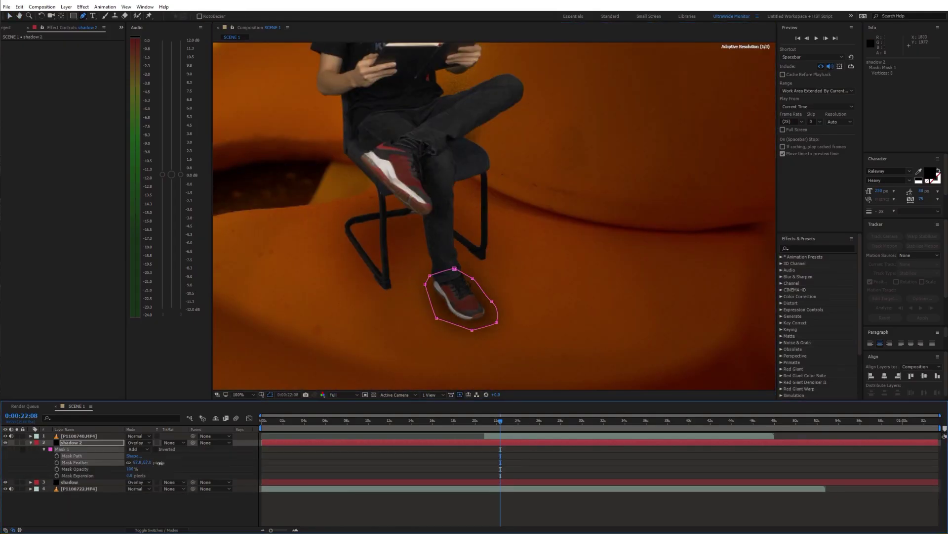
click(441, 467)
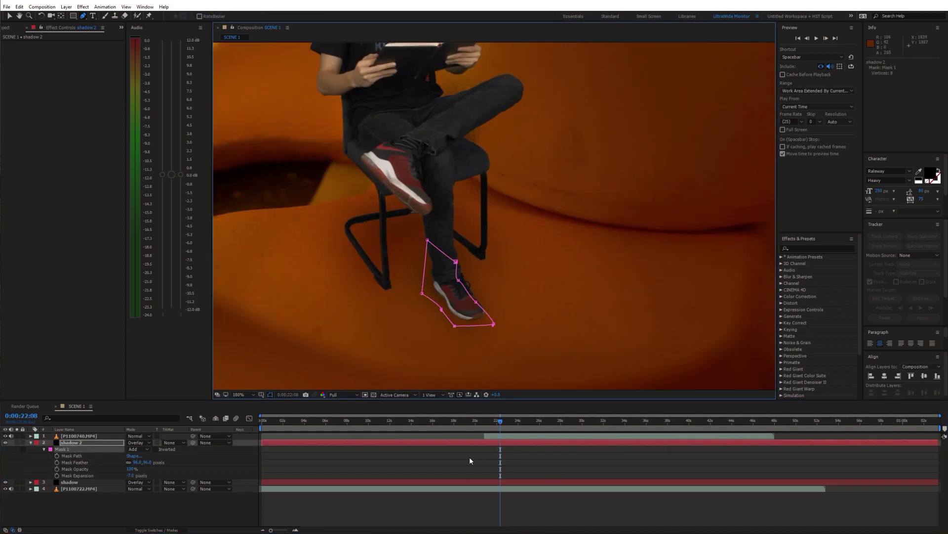
key(ctrl+d)
drag(460, 290, 494, 275)
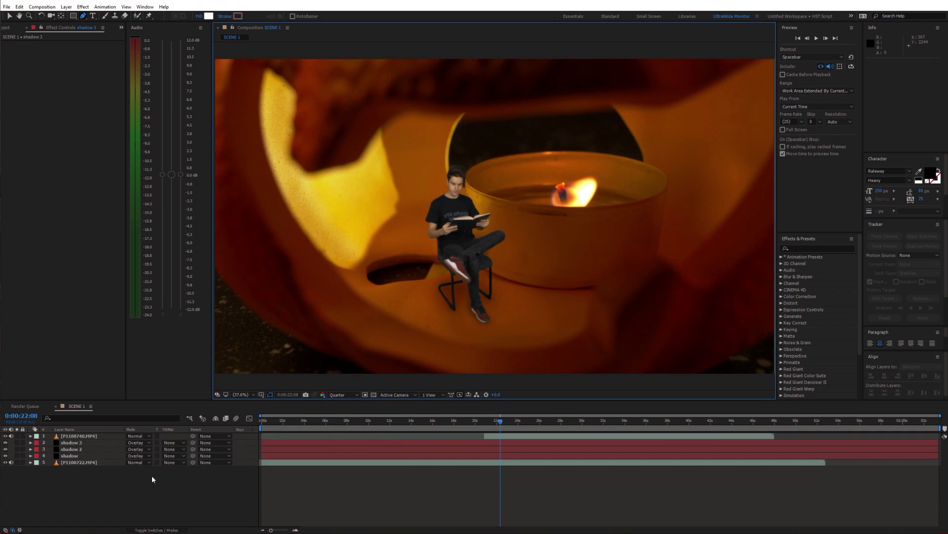
Step: Duplicate the reading man's footage layer, make the copy 3D and adjust its orientation so the figure lies flat along the pumpkin floor
click(99, 436)
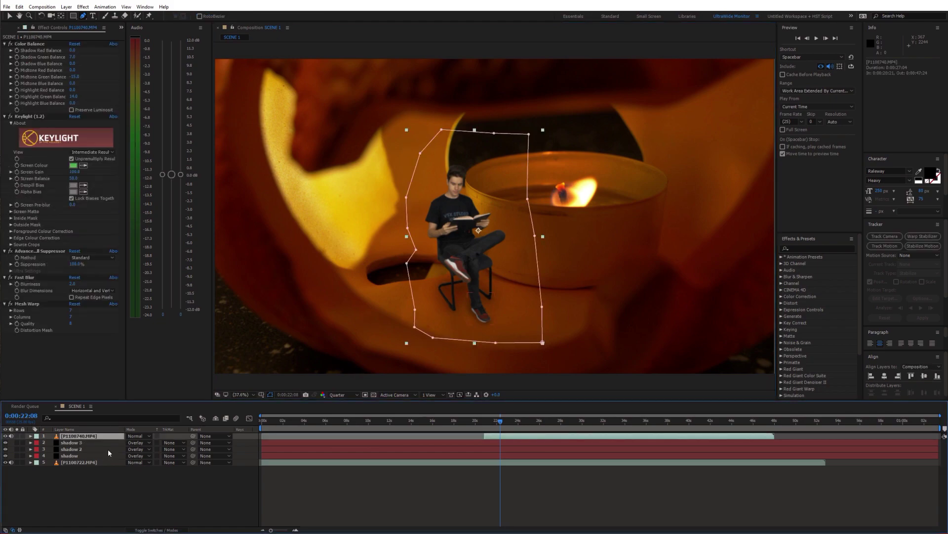
key(ctrl+d)
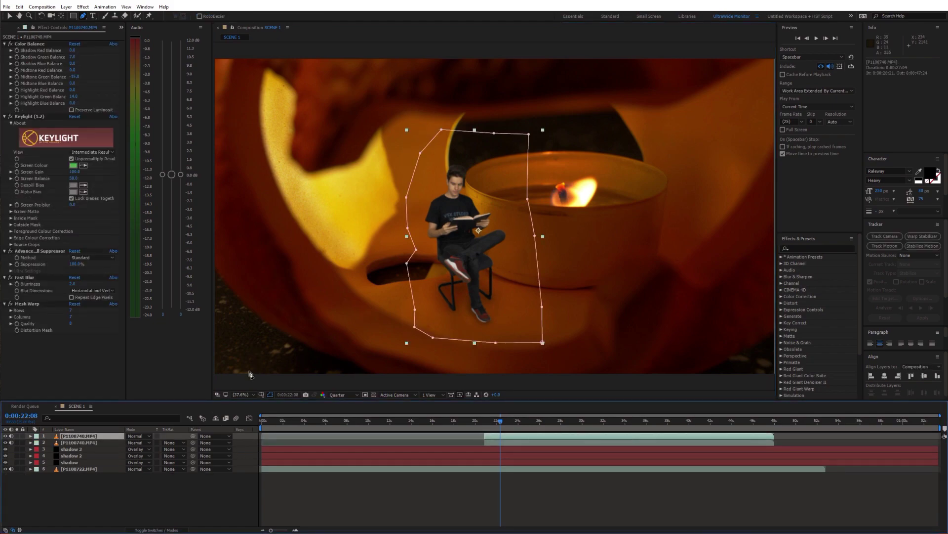
key(F4)
key(r)
click(168, 434)
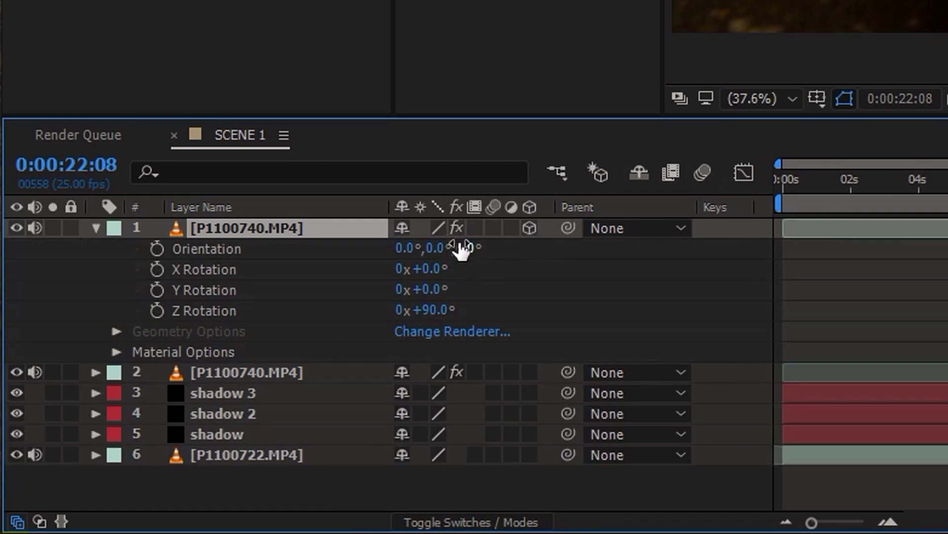
mouse_move(462, 249)
mouse_down()
mouse_move(477, 250)
mouse_move(462, 252)
mouse_up()
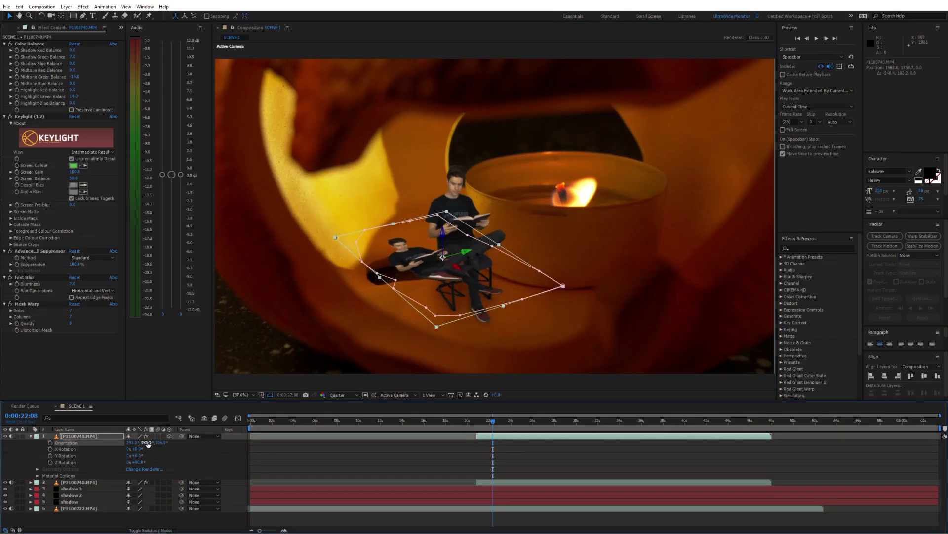
drag(147, 443, 165, 443)
Step: Move the tilted 3D copy directly beneath the original footage layer and collapse its rotation properties
drag(79, 436, 80, 485)
click(364, 517)
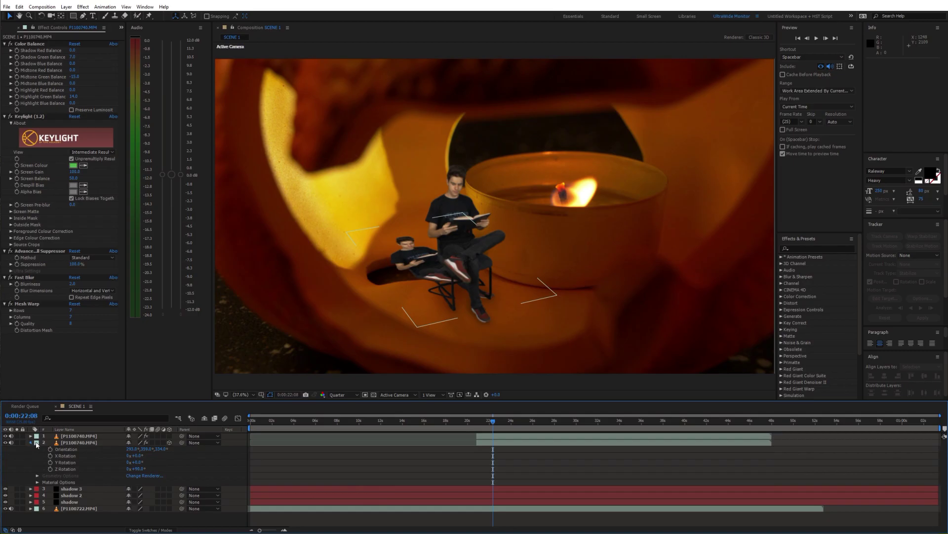
click(33, 442)
Step: Apply Fast Blur to the tilted copy, rename the layer "body shadow" and raise the new blur's blurriness to about 172
click(813, 248)
text(fast)
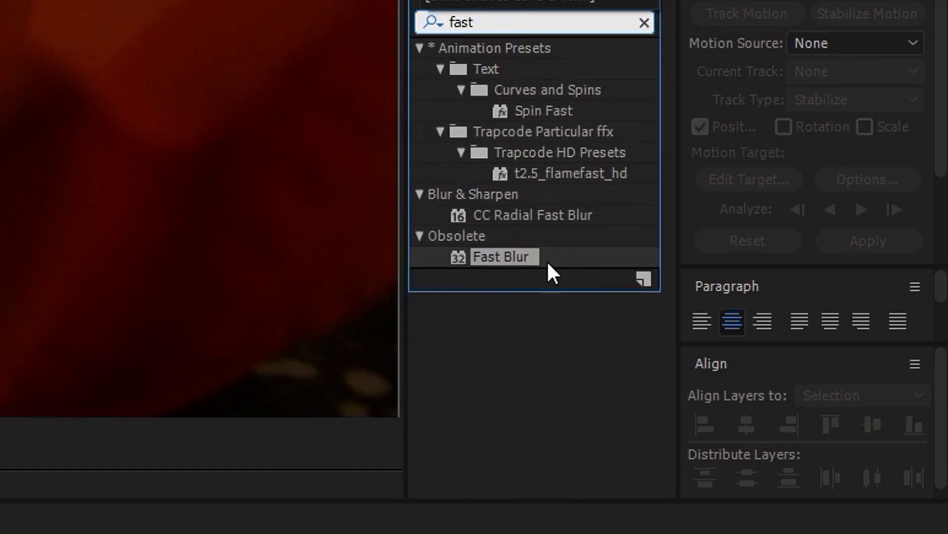
drag(549, 264, 94, 443)
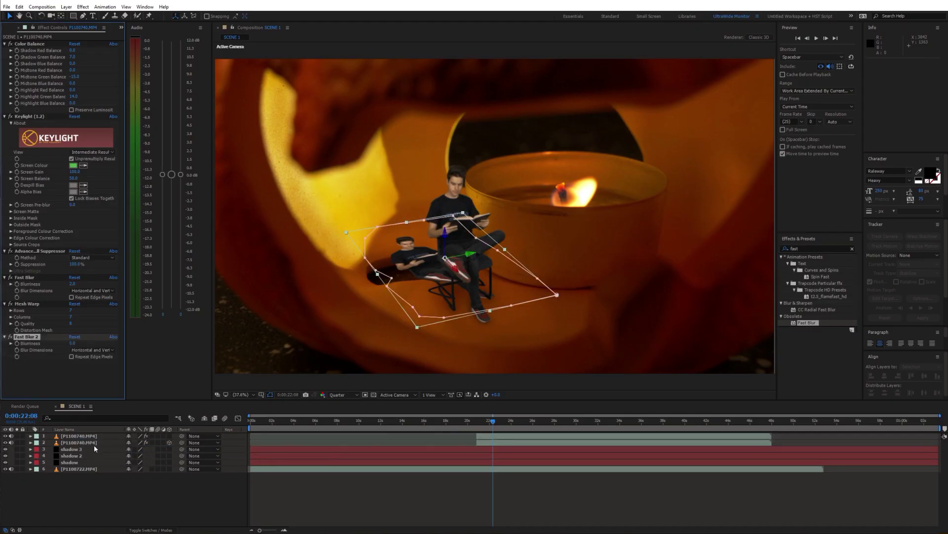
click(79, 442)
key(Return)
text(body shadow)
key(Return)
drag(73, 343, 84, 342)
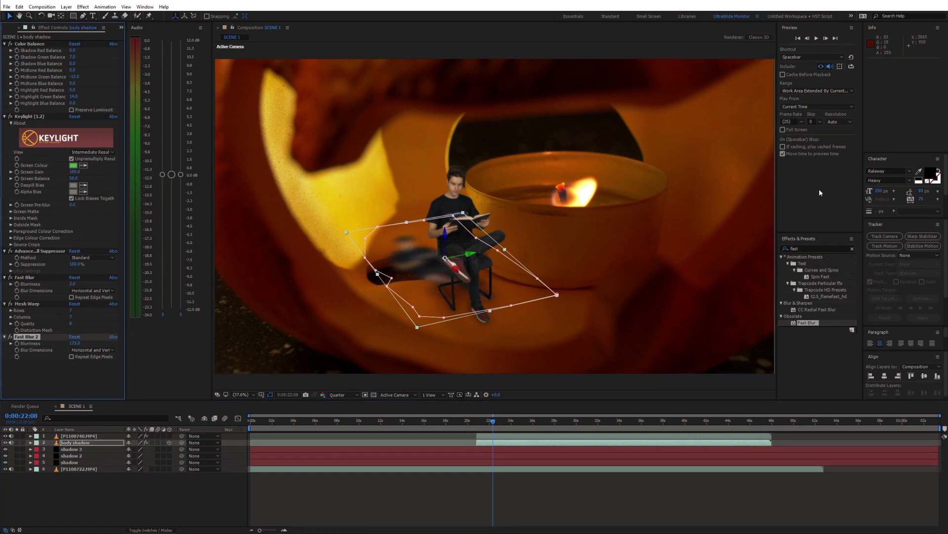
Step: Apply Tint to the body shadow layer, mapping black and white to dark tones sampled from the pumpkin's interior
drag(806, 248, 755, 248)
text(tint)
click(805, 283)
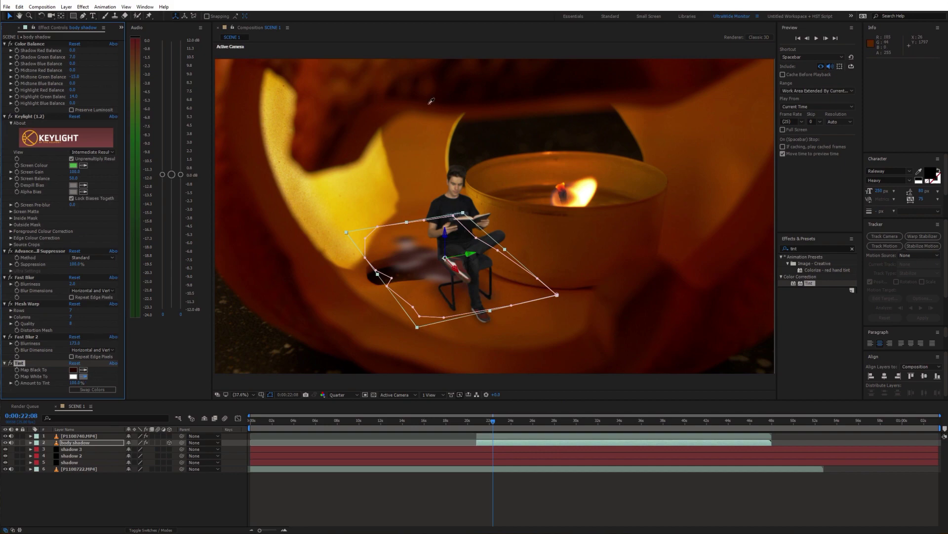
click(435, 81)
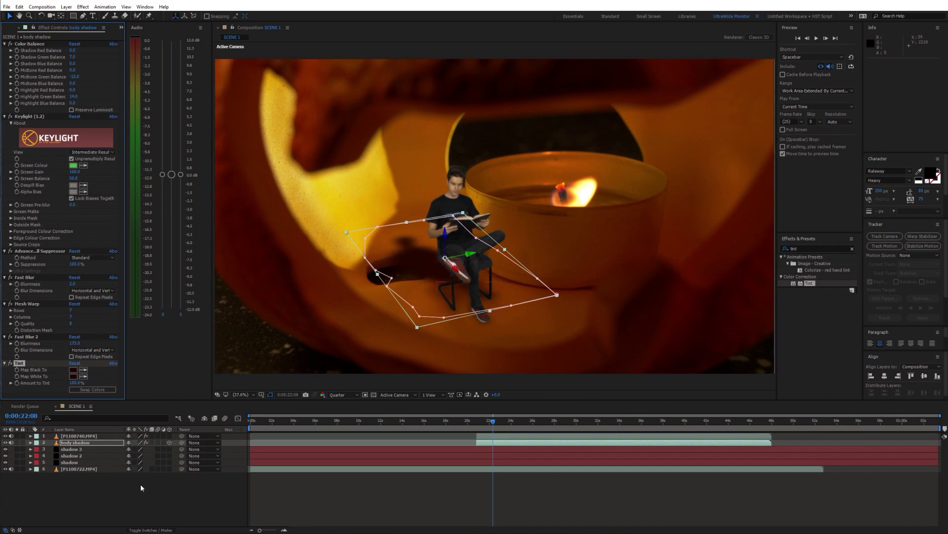
Step: Set the body shadow layer's blending mode to Overlay and reveal its opacity
click(149, 531)
click(138, 444)
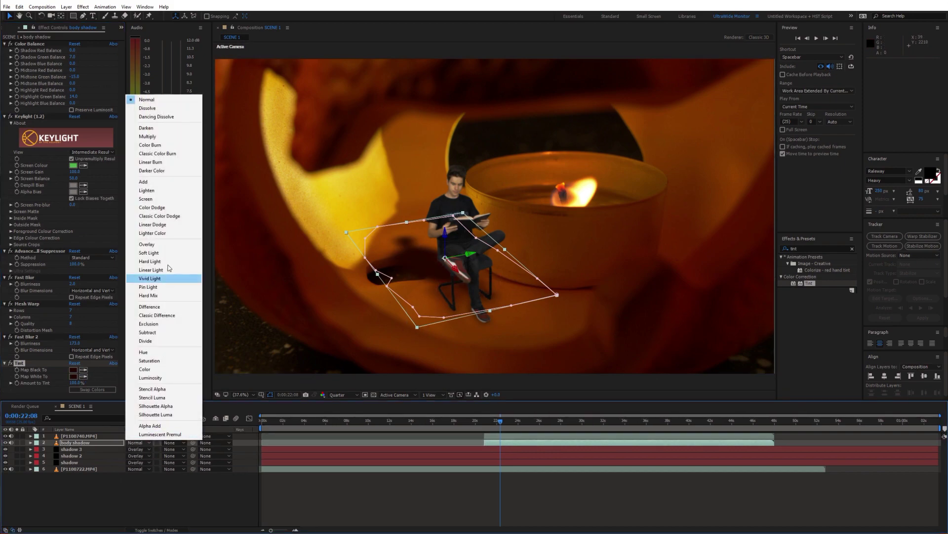
click(163, 245)
key(t)
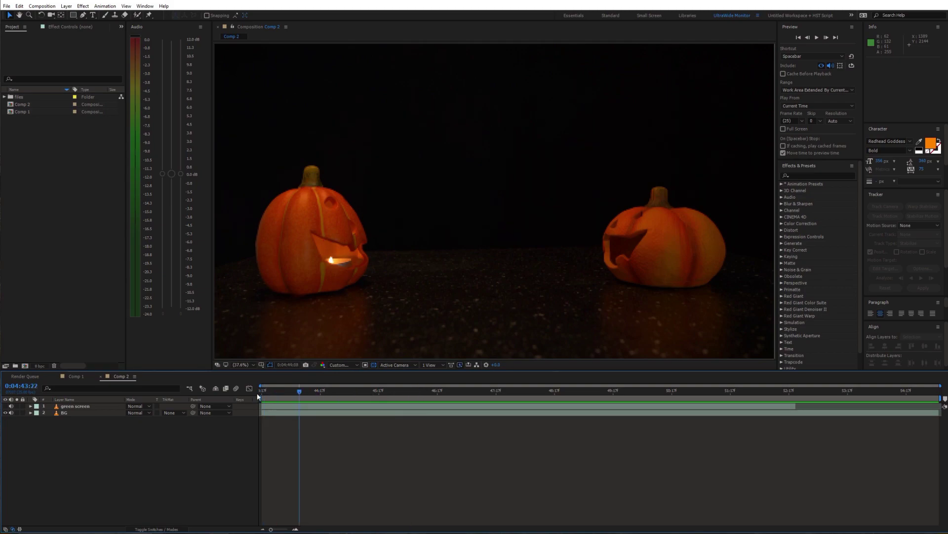
Step: Make the green screen layer visible in Comp 2 and draw a Pen mask around the crawling man, excluding the room around the green cloth
click(5, 407)
drag(263, 392, 375, 388)
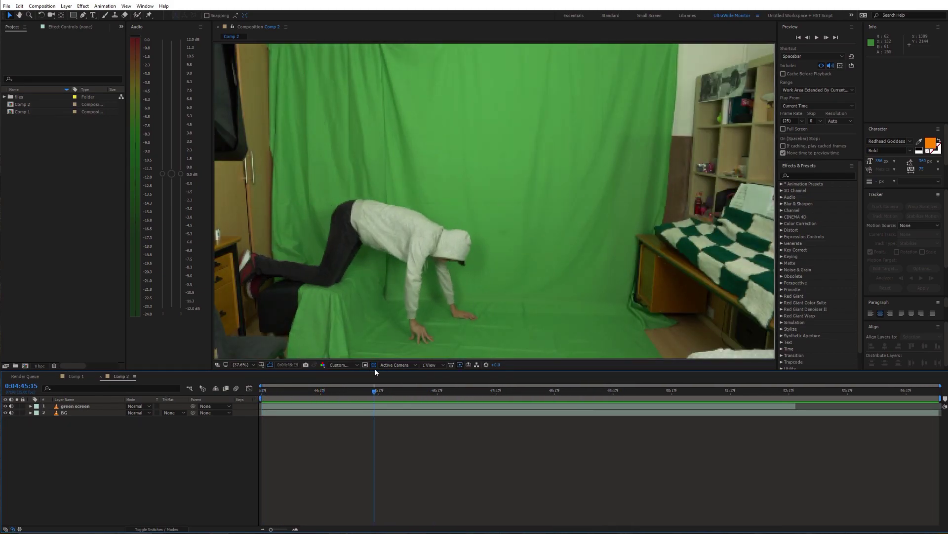
click(366, 409)
key(g)
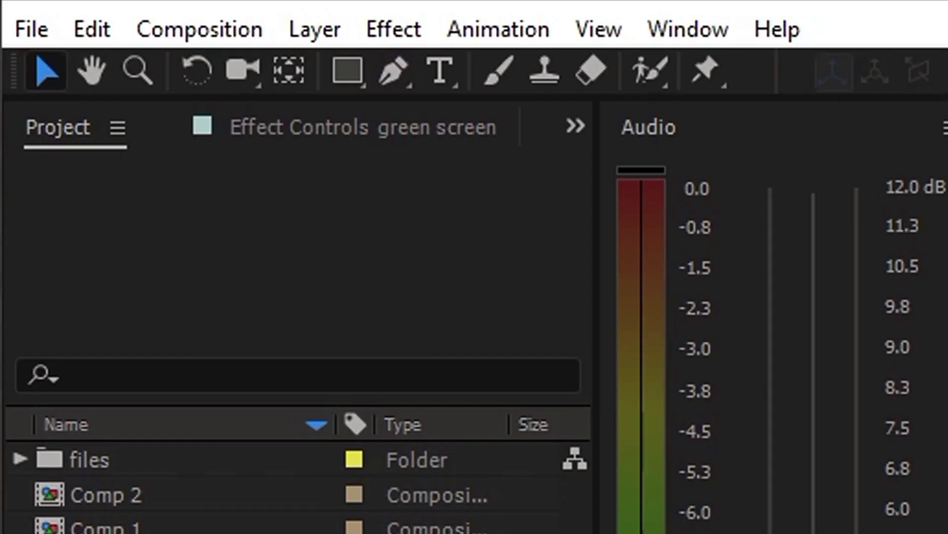
click(82, 17)
click(457, 87)
click(404, 135)
click(321, 177)
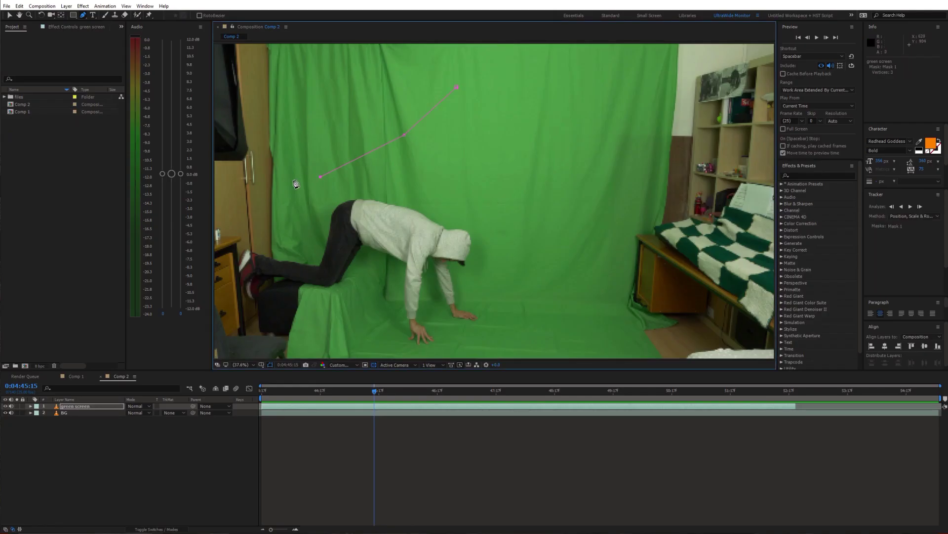
scroll(309, 339, down, 1)
click(361, 332)
click(430, 336)
click(567, 332)
click(623, 329)
click(619, 73)
click(463, 70)
click(461, 99)
Step: Move the mask's points beside and above the man outward to enclose his movement at other frames
drag(461, 99, 423, 91)
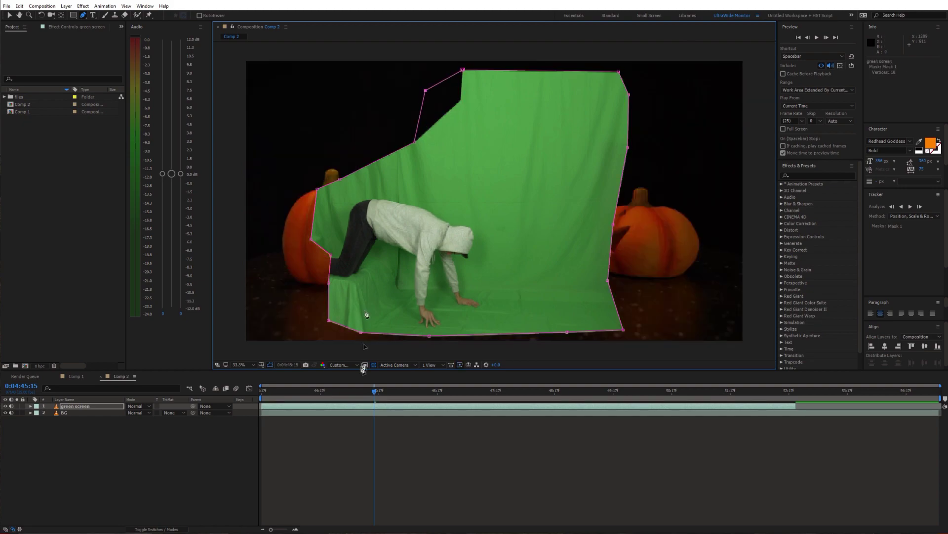
drag(374, 391, 262, 391)
drag(414, 142, 344, 135)
drag(339, 179, 307, 169)
drag(311, 239, 298, 225)
drag(269, 396, 349, 404)
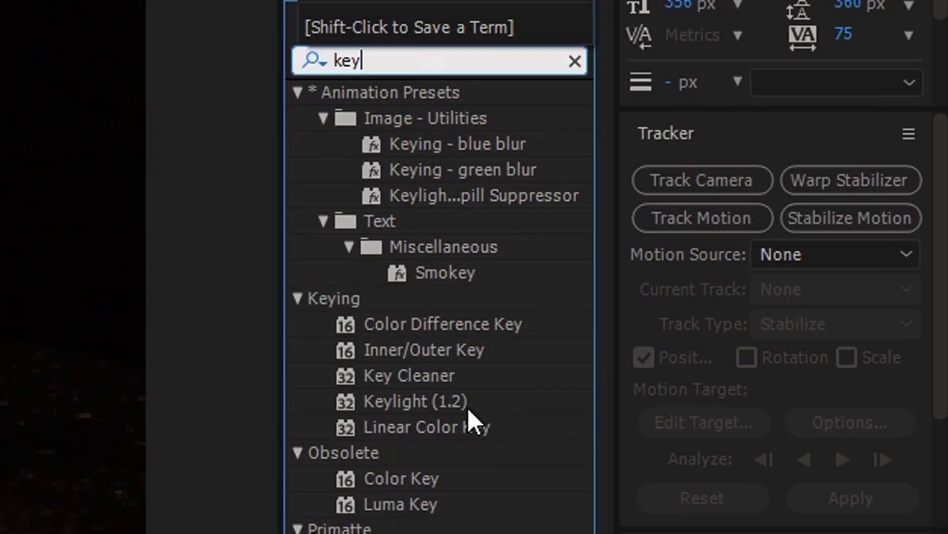
Step: Key the green screen layer with Keylight, adjusting its screen matte and viewing Intermediate Result, and add Advanced Spill Suppressor
drag(447, 402, 30, 484)
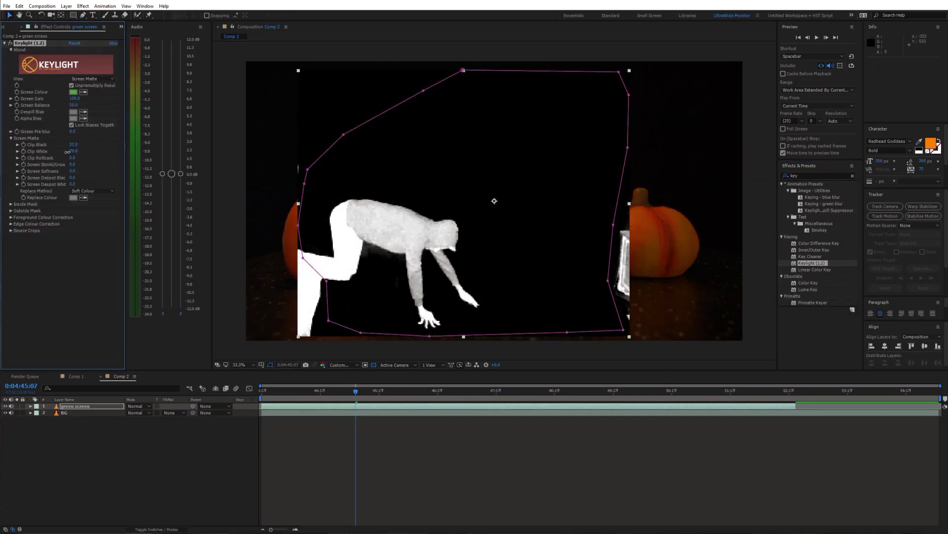
drag(72, 144, 75, 144)
click(92, 79)
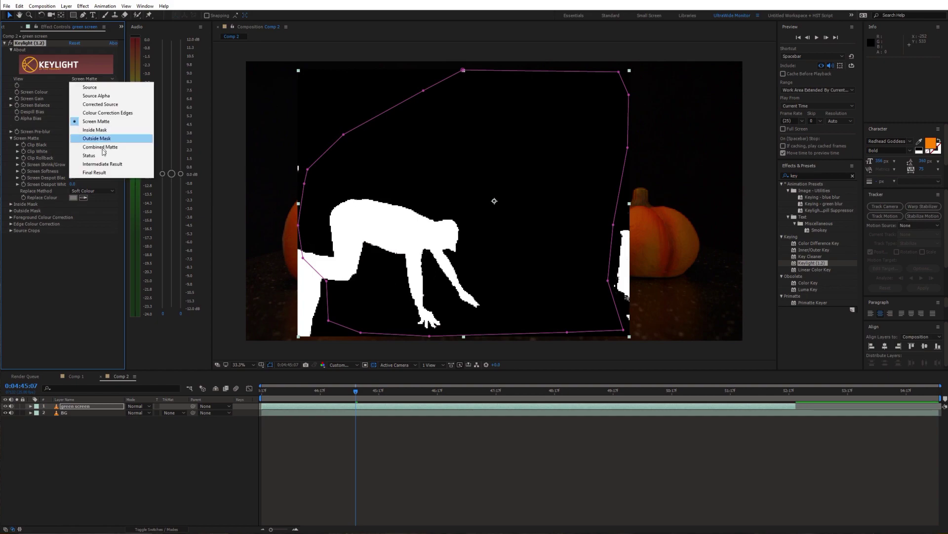
click(94, 193)
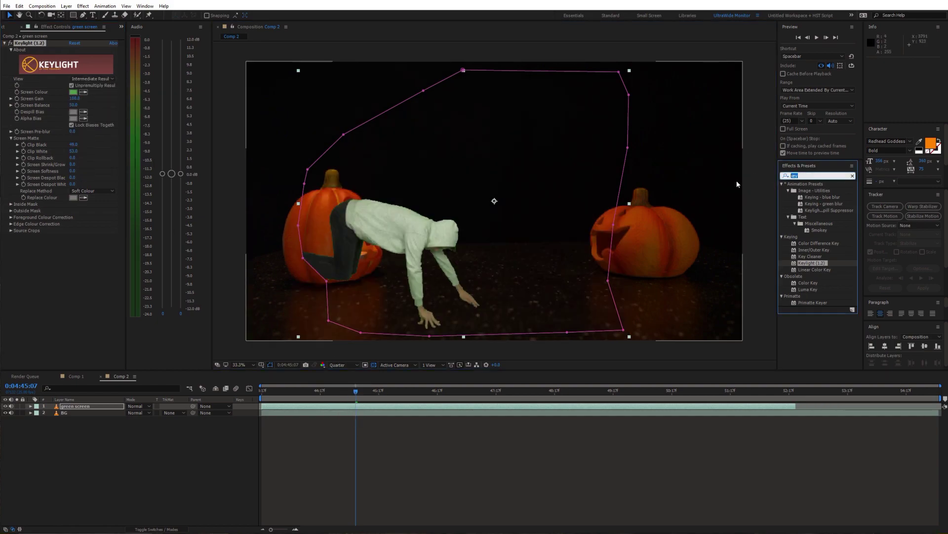
drag(825, 224, 90, 273)
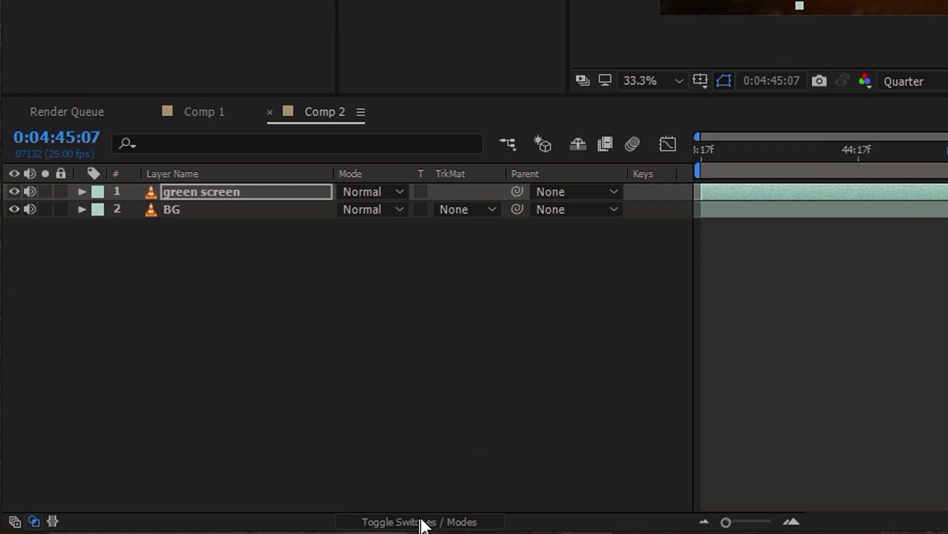
Step: Make the green screen layer 3D and flip the man horizontally with a Y Rotation of 180°
click(423, 523)
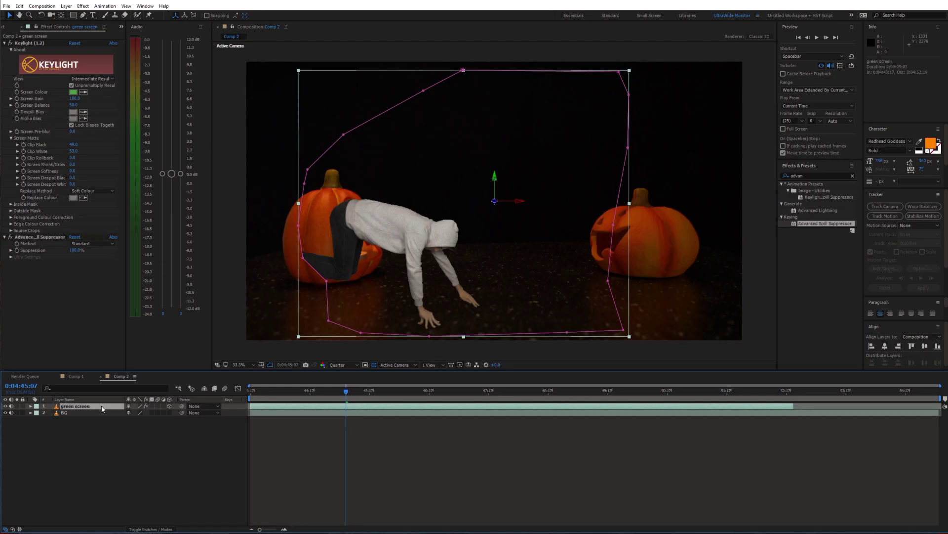
key(r)
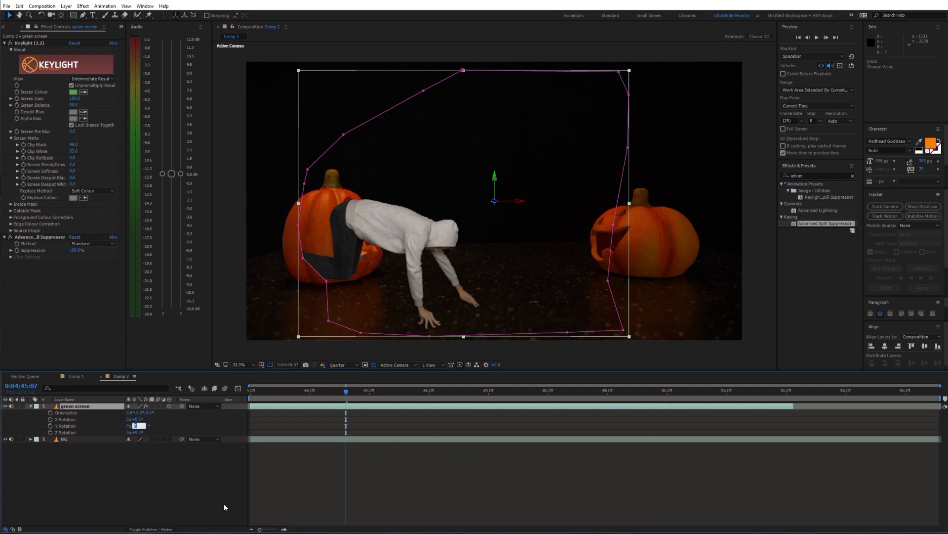
key(Return)
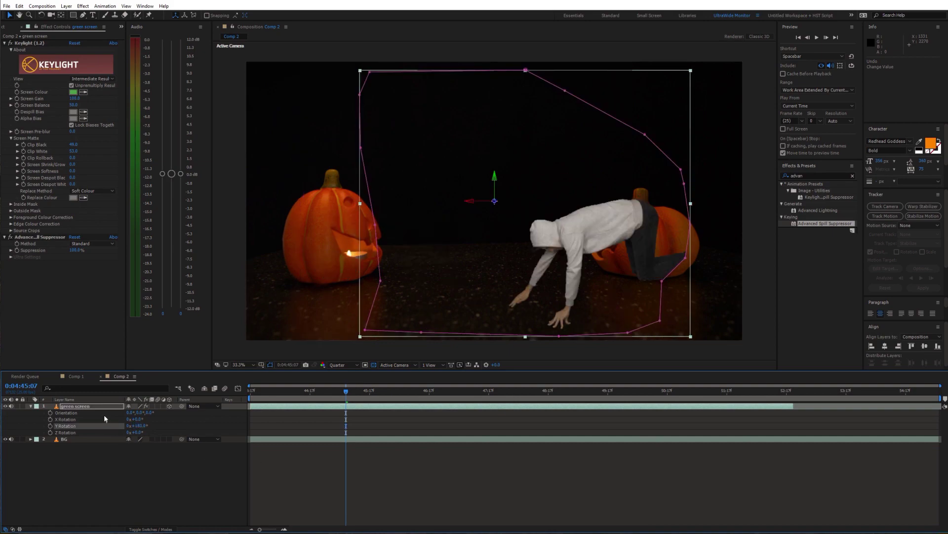
Step: Scale down the green screen layer and position the crawling man at the mouth of the unlit pumpkin
key(s)
drag(137, 412, 116, 412)
scroll(643, 233, up, 2)
click(344, 364)
click(355, 385)
drag(346, 197, 466, 277)
scroll(474, 197, down, 1)
drag(139, 415, 129, 414)
scroll(561, 258, up, 2)
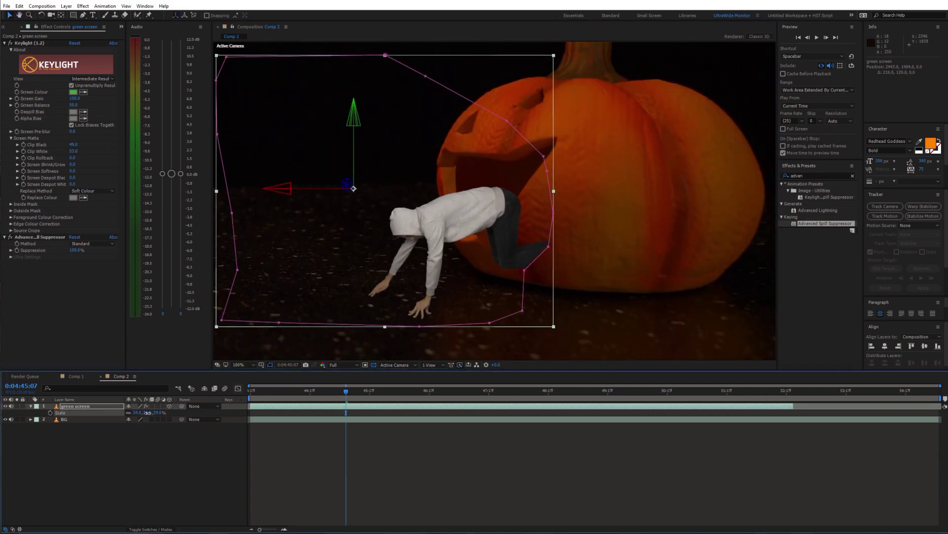
drag(475, 241, 472, 241)
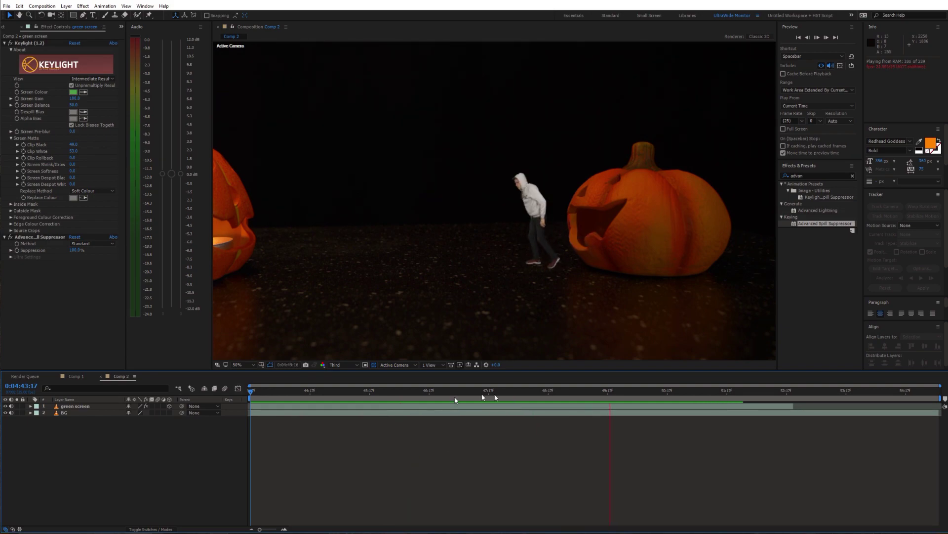
Step: Stop the preview, duplicate the BG layer and place the copy above the green screen layer
key(space)
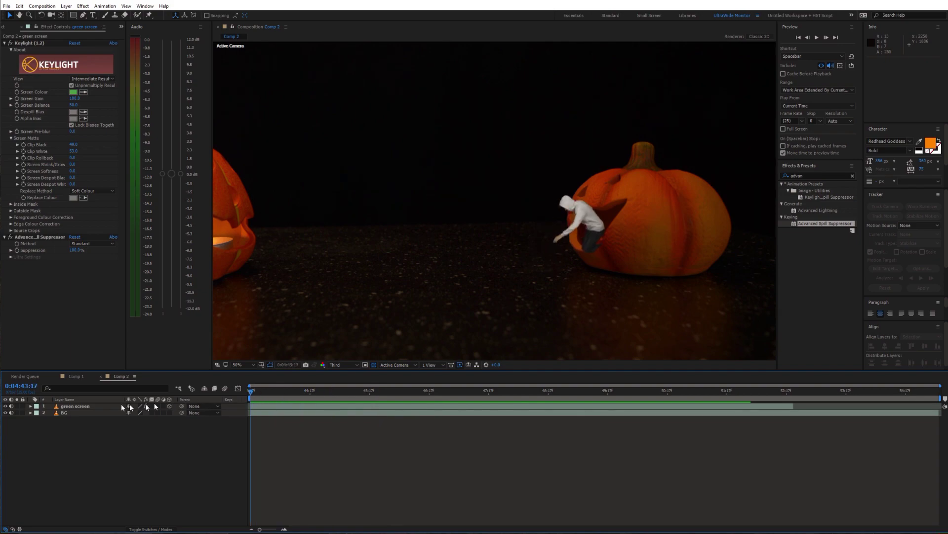
click(77, 414)
key(ctrl+d)
drag(77, 414, 69, 407)
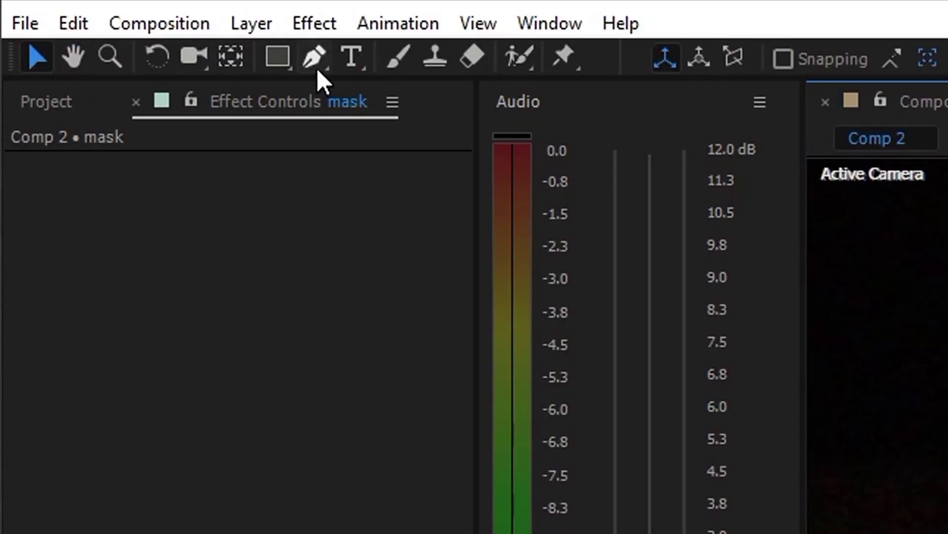
Step: Name the background copy "mask" and draw a Pen mask along the mouth edge and around the pumpkin, undoing the accidental layer shift
click(83, 16)
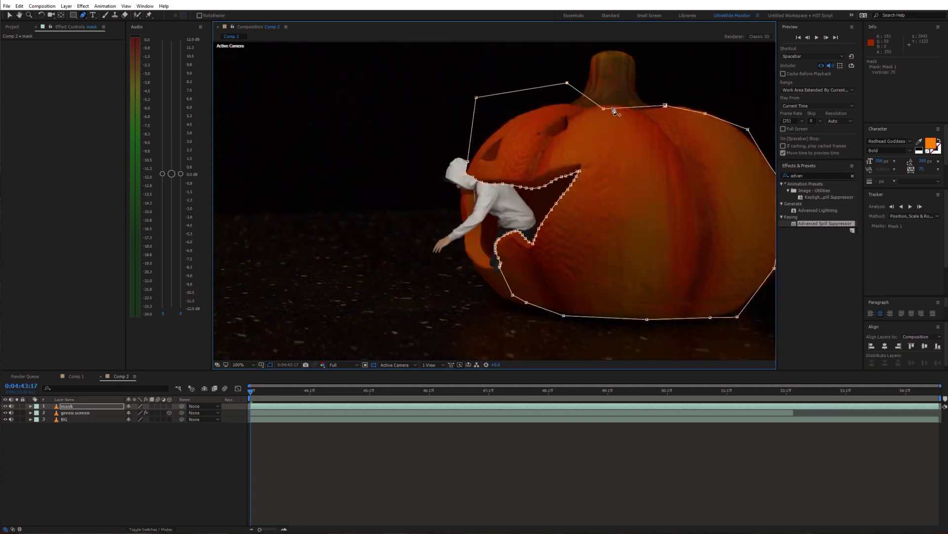
click(332, 405)
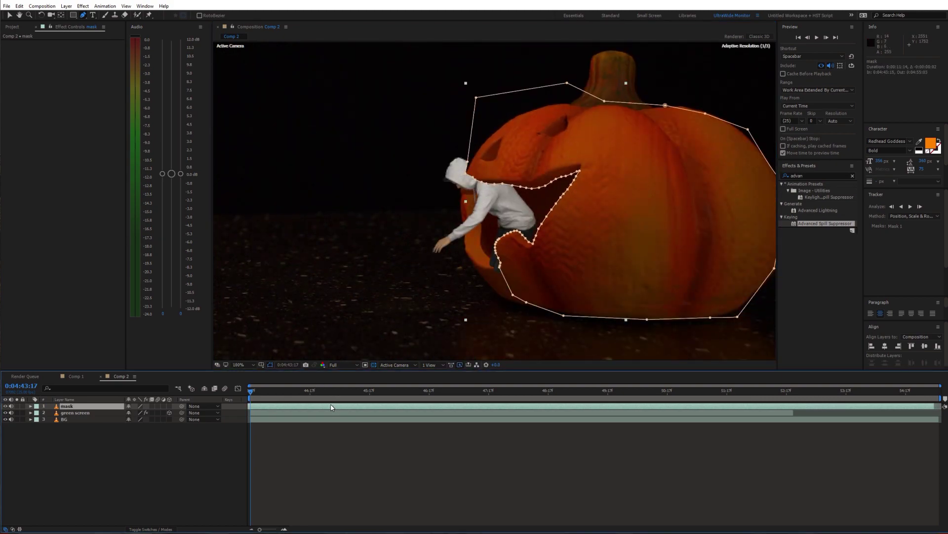
key(ctrl+z)
Step: Shift the green screen layer slightly earlier in time and refit the man's scale and position inside the pumpkin's mouth
key(v)
drag(332, 412, 315, 413)
scroll(510, 237, up, 1)
key(s)
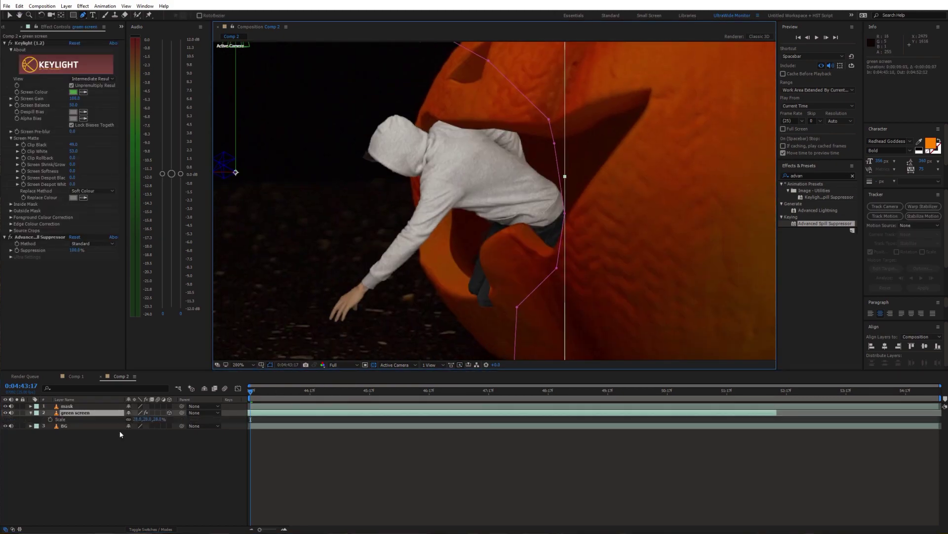
drag(138, 419, 135, 419)
drag(483, 211, 487, 212)
Step: Set the preview resolution to Third and play back the man climbing out of the pumpkin
scroll(487, 211, down, 1)
click(343, 365)
click(340, 393)
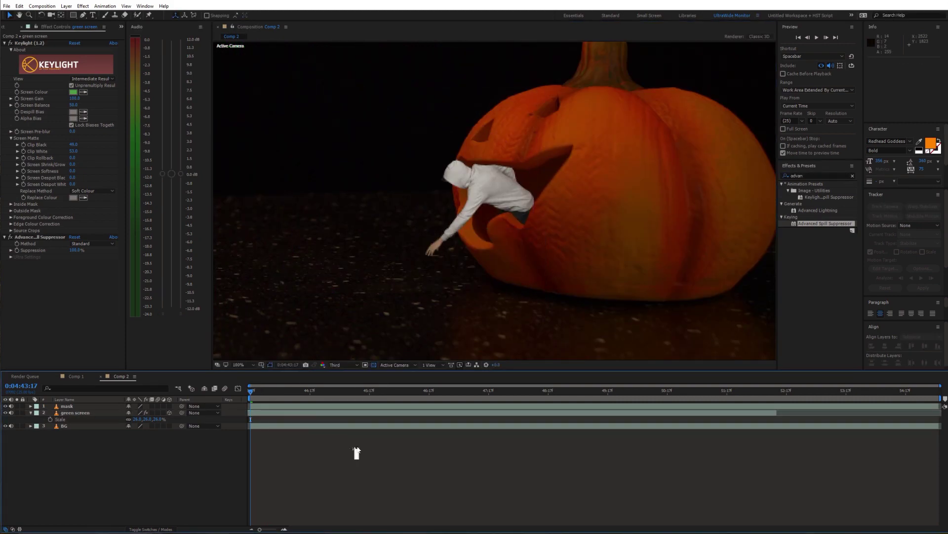
key(space)
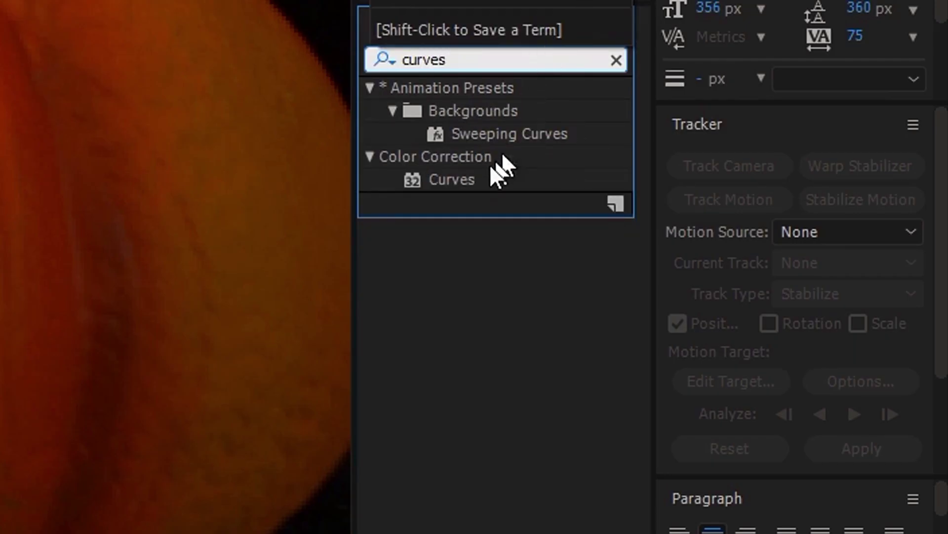
Step: Apply Curves to the green screen layer and lower the RGB curve and its white point to darken the man
drag(462, 175, 2, 425)
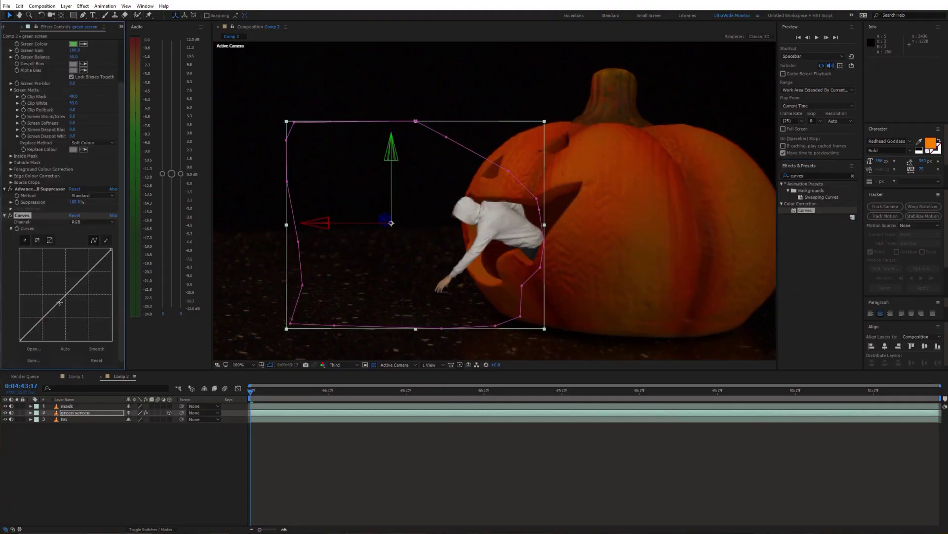
drag(59, 301, 63, 315)
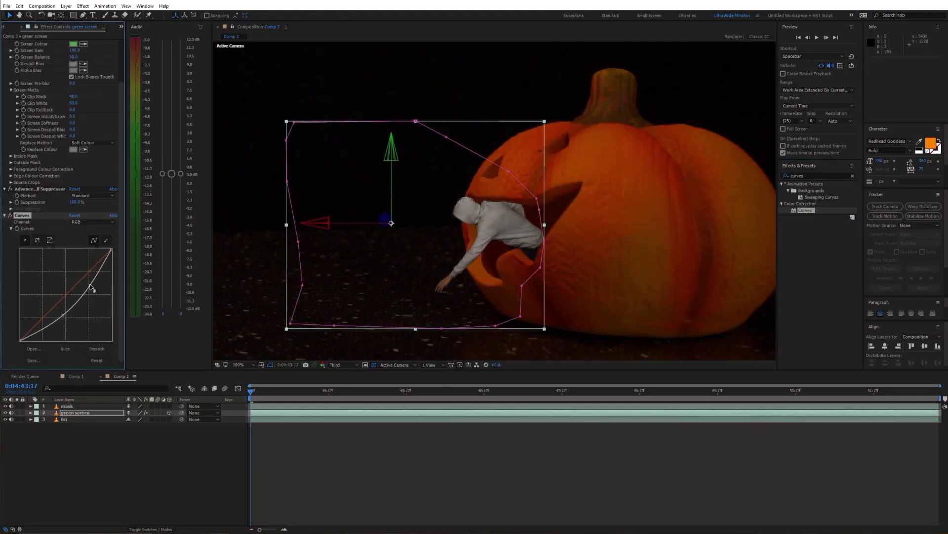
drag(111, 250, 111, 264)
drag(62, 315, 58, 321)
drag(90, 289, 93, 289)
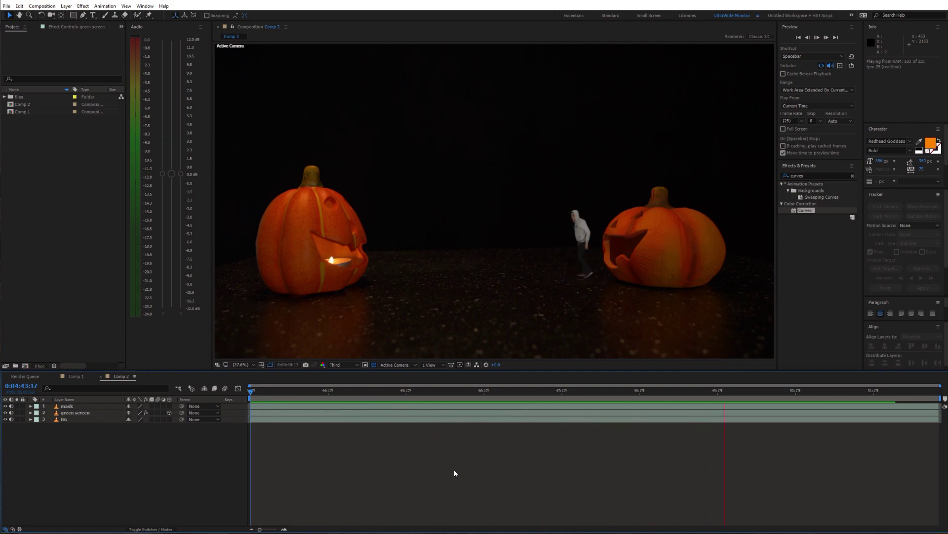
Step: Duplicate the green screen layer and name the copy "reflection", placed directly below the original
click(77, 413)
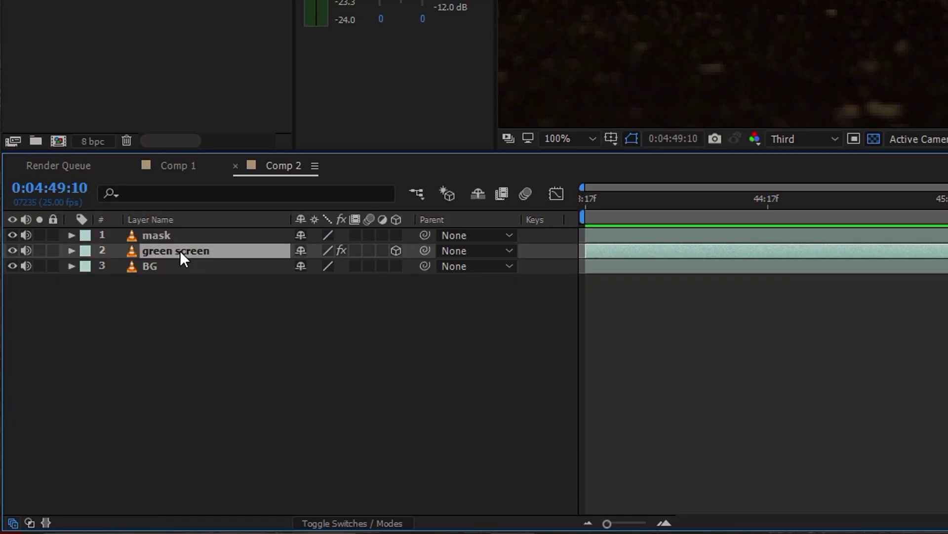
key(ctrl+d)
click(213, 267)
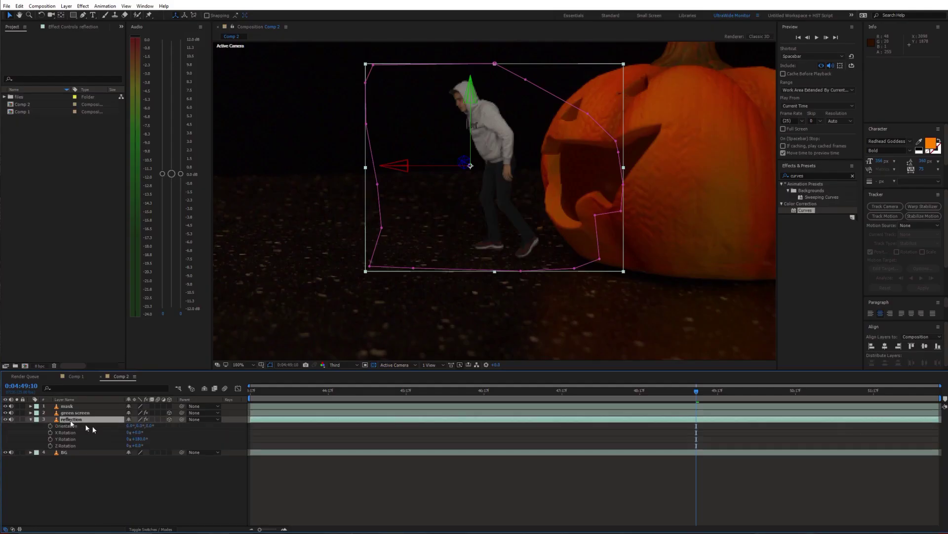
Step: Flip the reflection layer upside down with 3D rotation and position it so its feet meet the man's feet on the floor
drag(178, 426, 172, 426)
drag(474, 100, 469, 234)
scroll(489, 237, down, 1)
mouse_move(505, 264)
mouse_down()
mouse_move(510, 255)
mouse_move(498, 259)
mouse_up()
scroll(510, 255, up, 1)
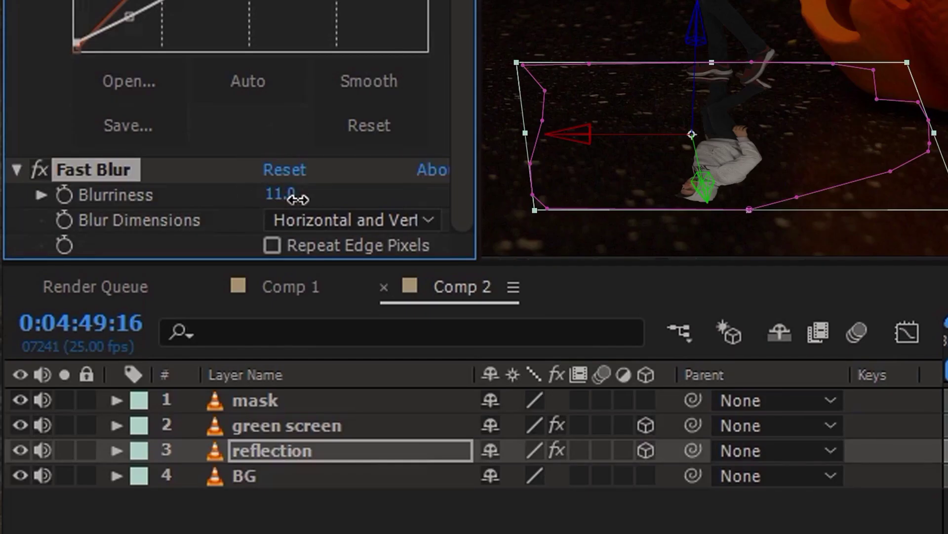
Step: Raise the reflection layer's Fast Blur blurriness to 297 and lower its opacity to 59%
drag(298, 199, 469, 168)
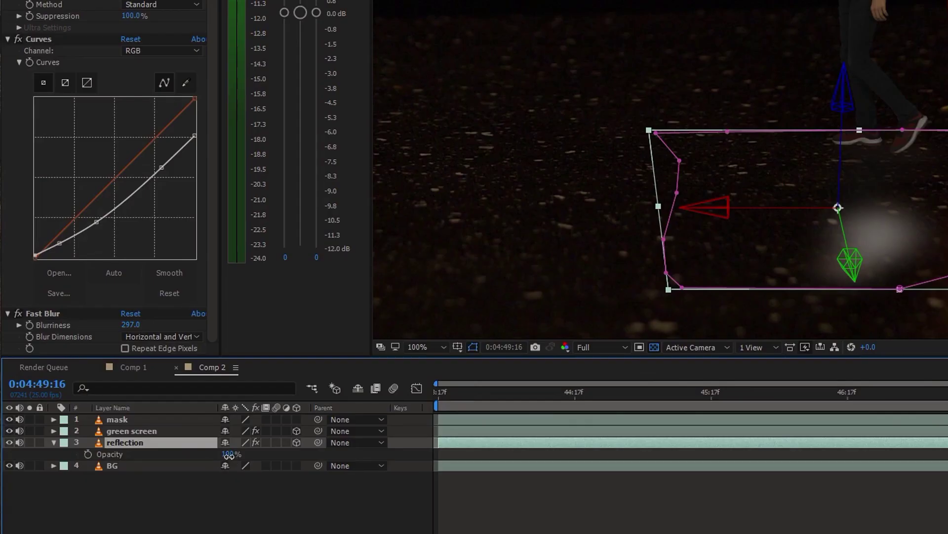
drag(229, 455, 197, 452)
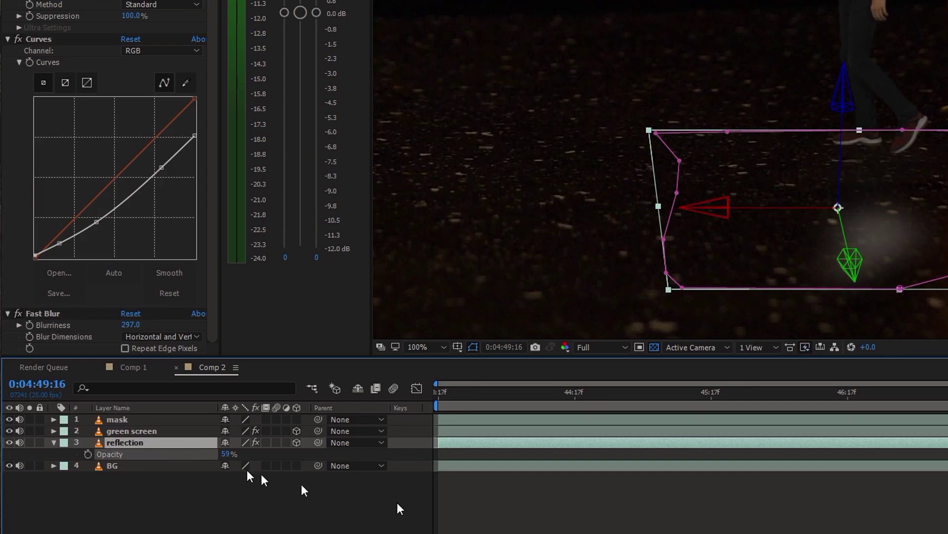
Step: Add a new adjustment layer above all other layers in Comp 2
right_click(156, 273)
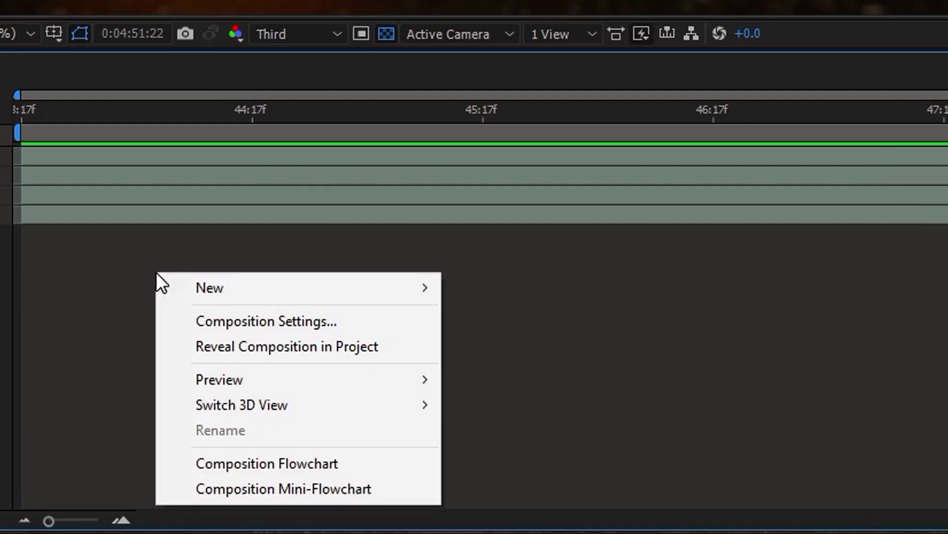
mouse_move(205, 276)
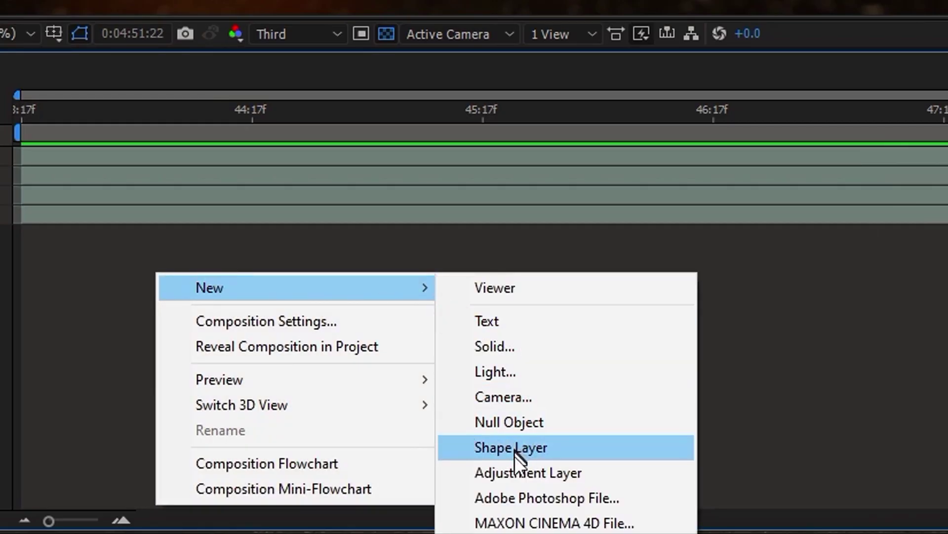
click(517, 470)
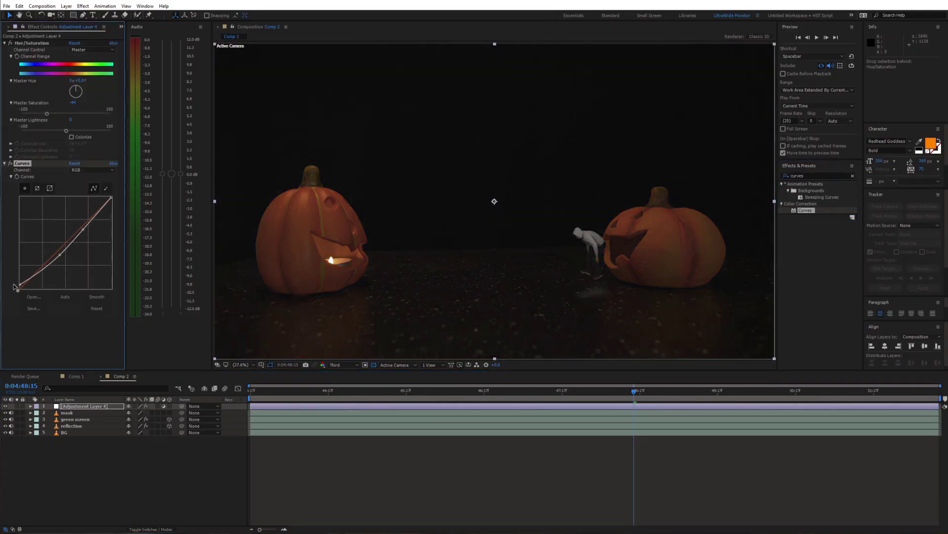
Step: Desaturate the scene with Hue/Saturation on the adjustment layer and pull its RGB curve down slightly with Curves
click(34, 274)
click(92, 170)
click(82, 177)
drag(60, 255, 62, 254)
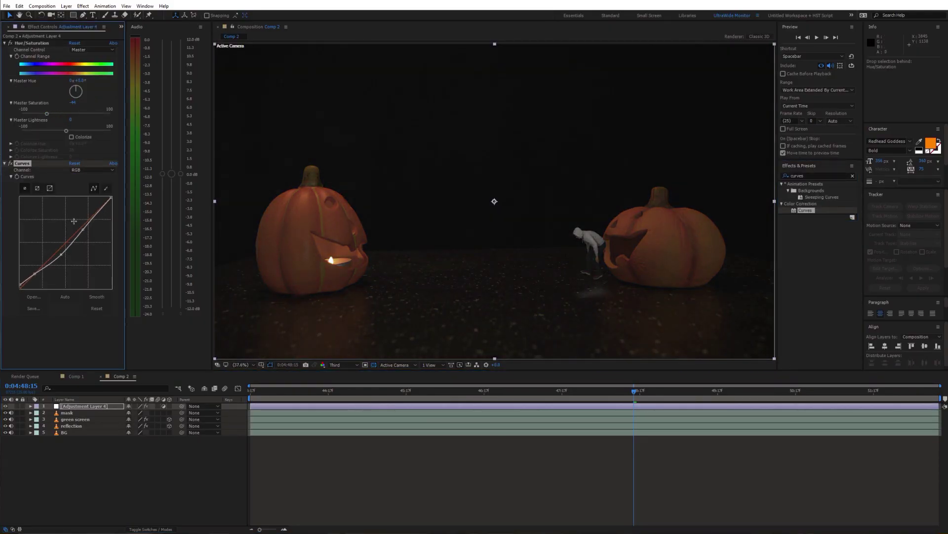